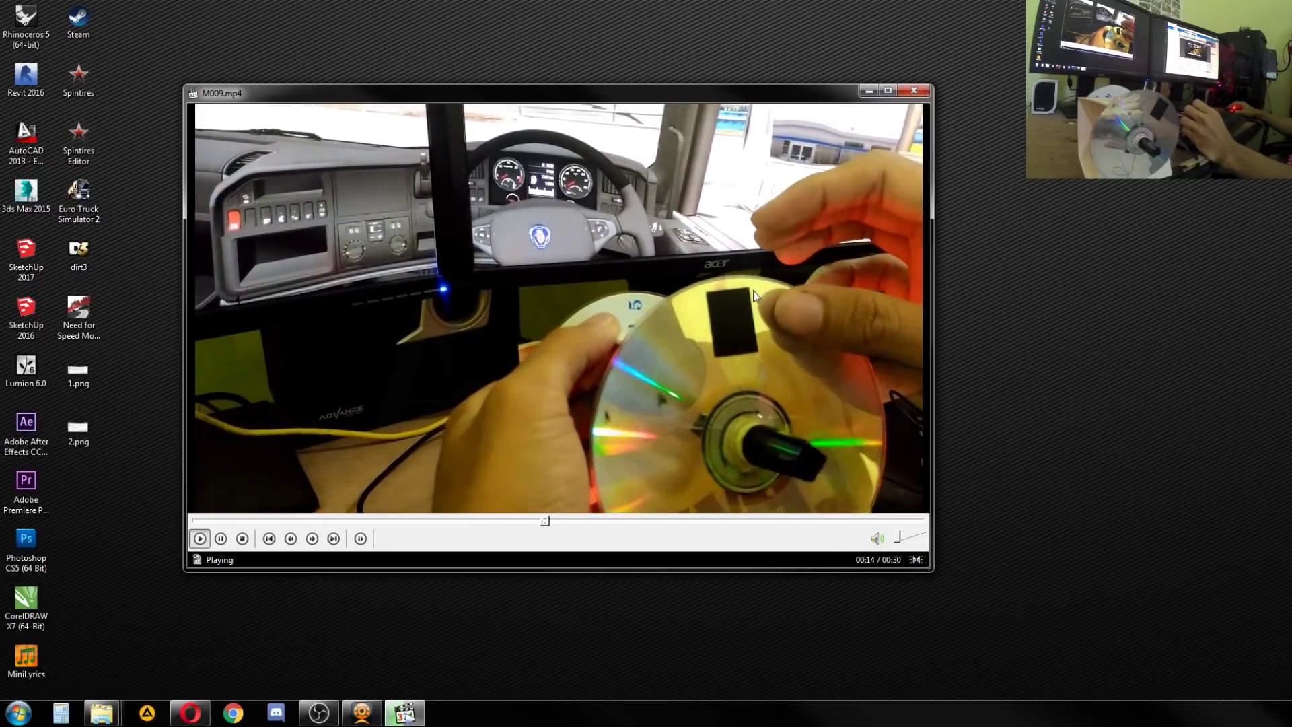
# Step: Close the M009.mp4 video and leave the desktop with no icon selected
pyautogui.click(914, 90)
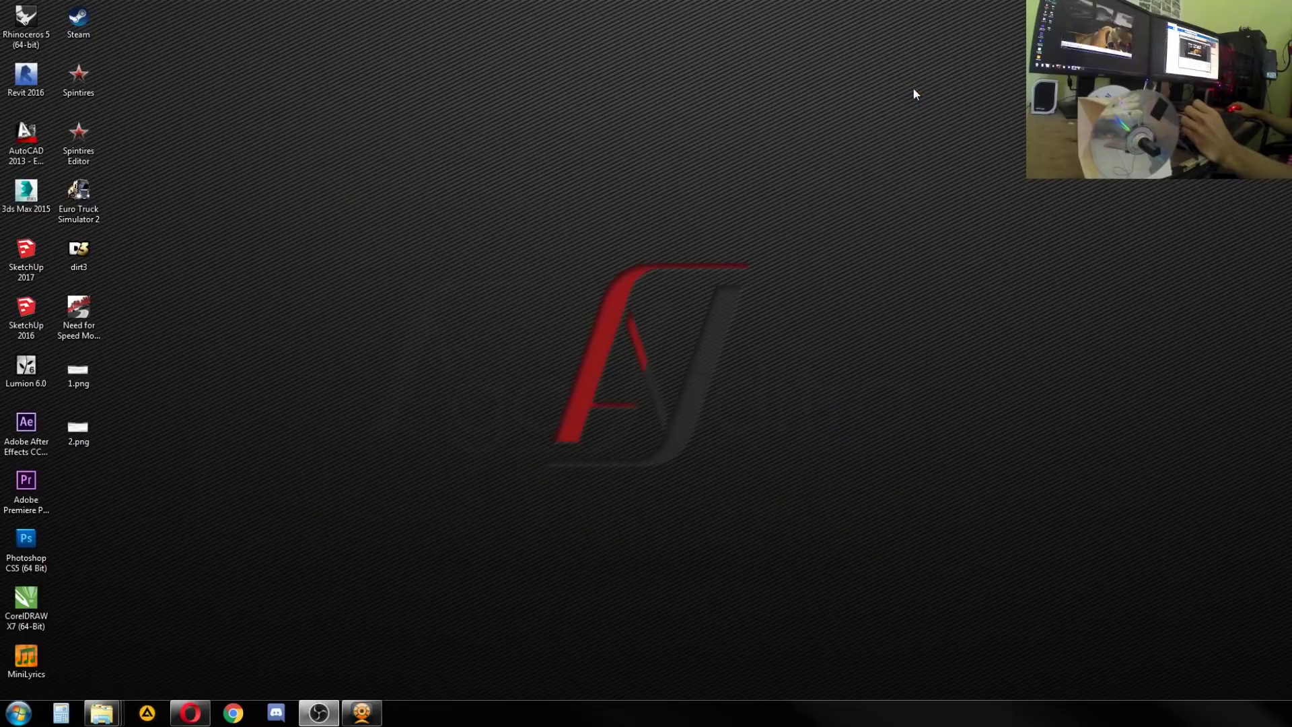
pyautogui.click(80, 313)
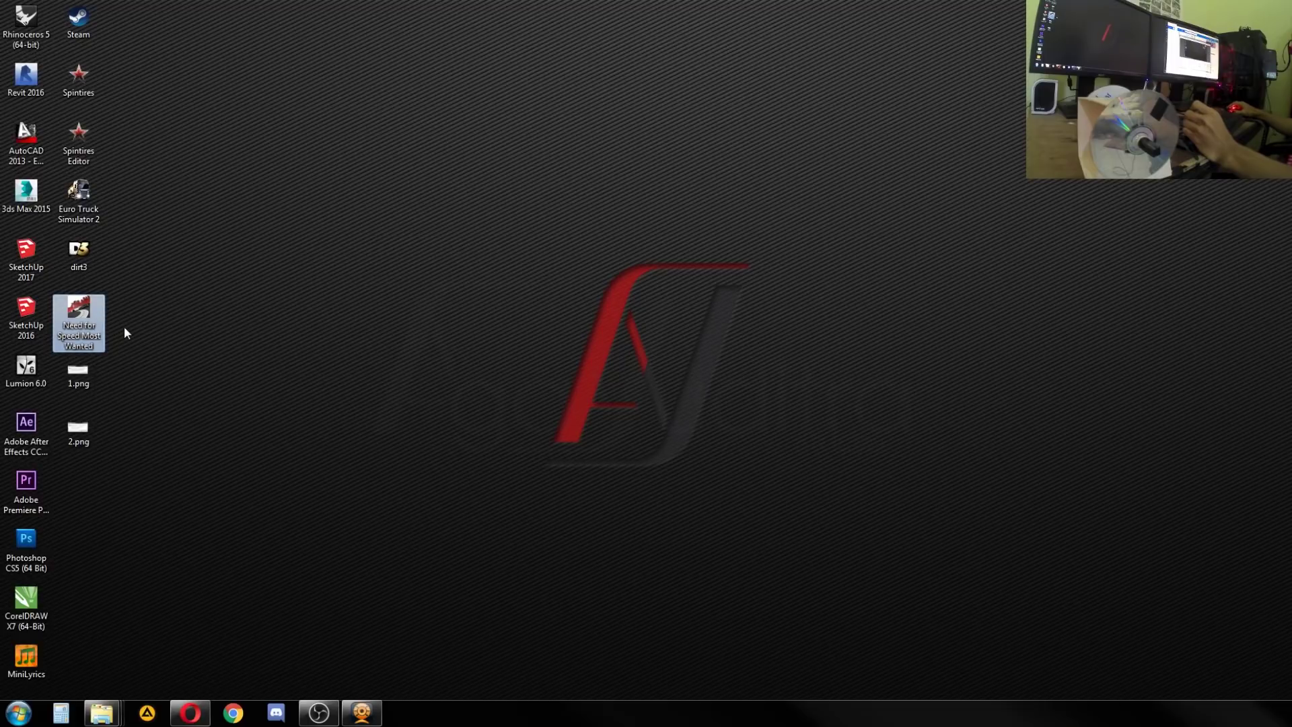
pyautogui.click(307, 342)
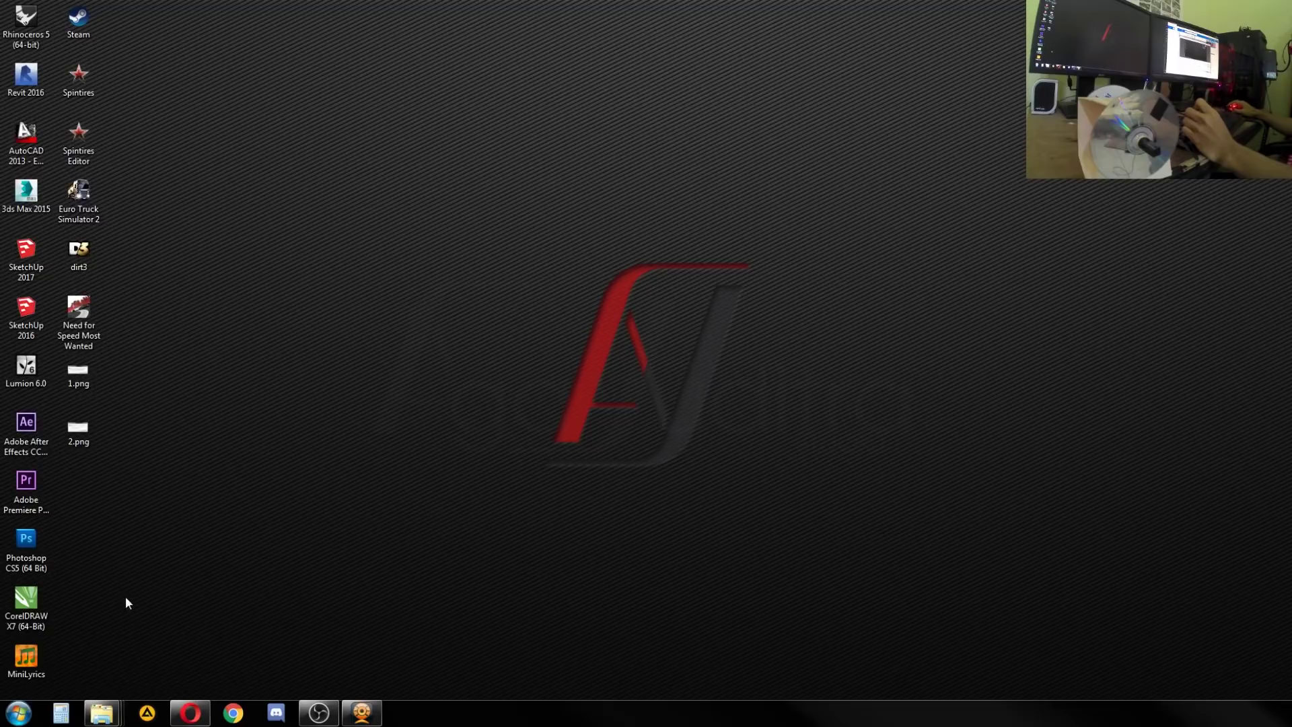
# Step: Bring up the allgame mouse folder and open its Mouse_steering subfolder to review the four extracted items
pyautogui.click(102, 712)
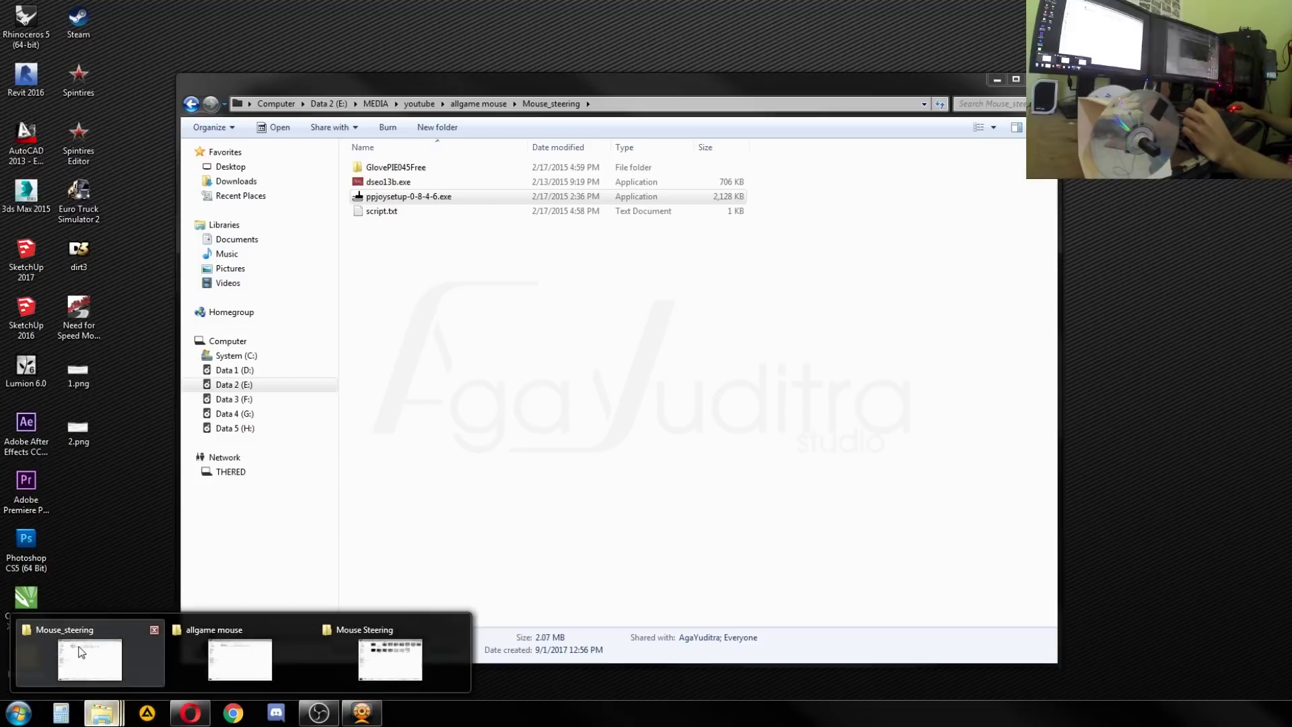
pyautogui.click(83, 646)
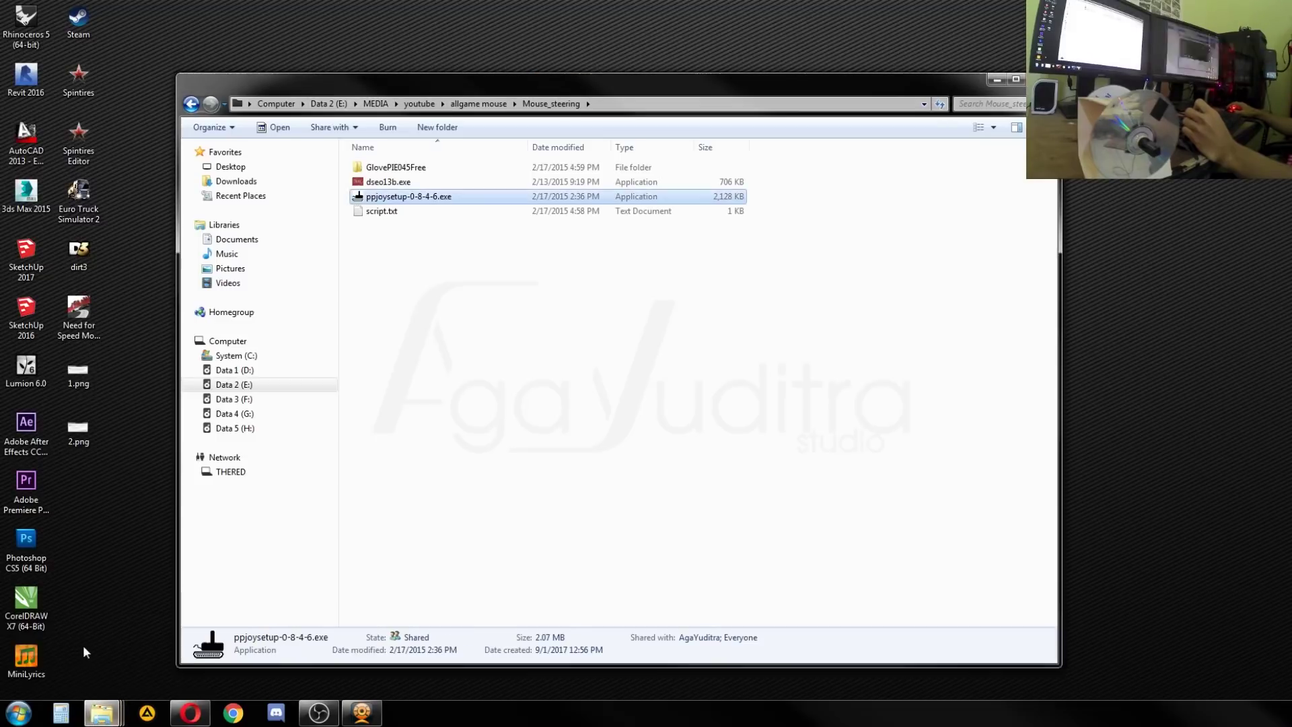
pyautogui.click(479, 103)
pyautogui.click(406, 183)
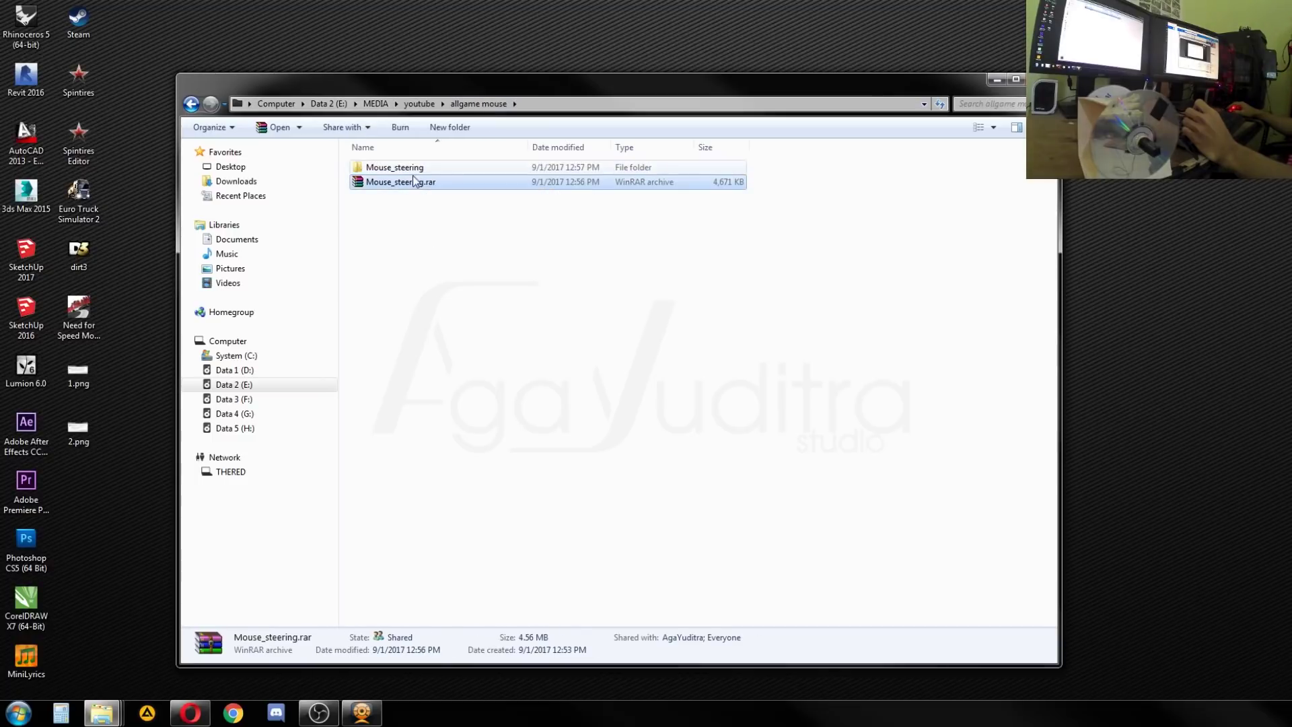
pyautogui.click(413, 171)
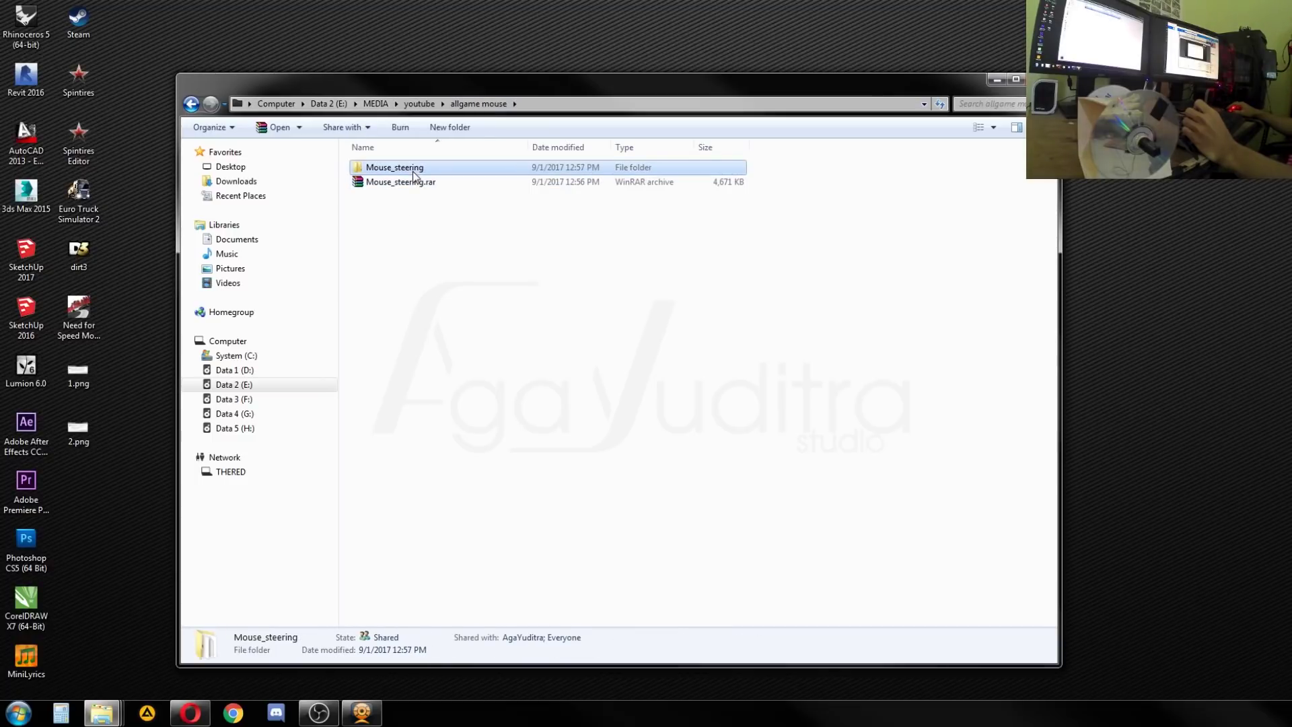
pyautogui.doubleClick(450, 171)
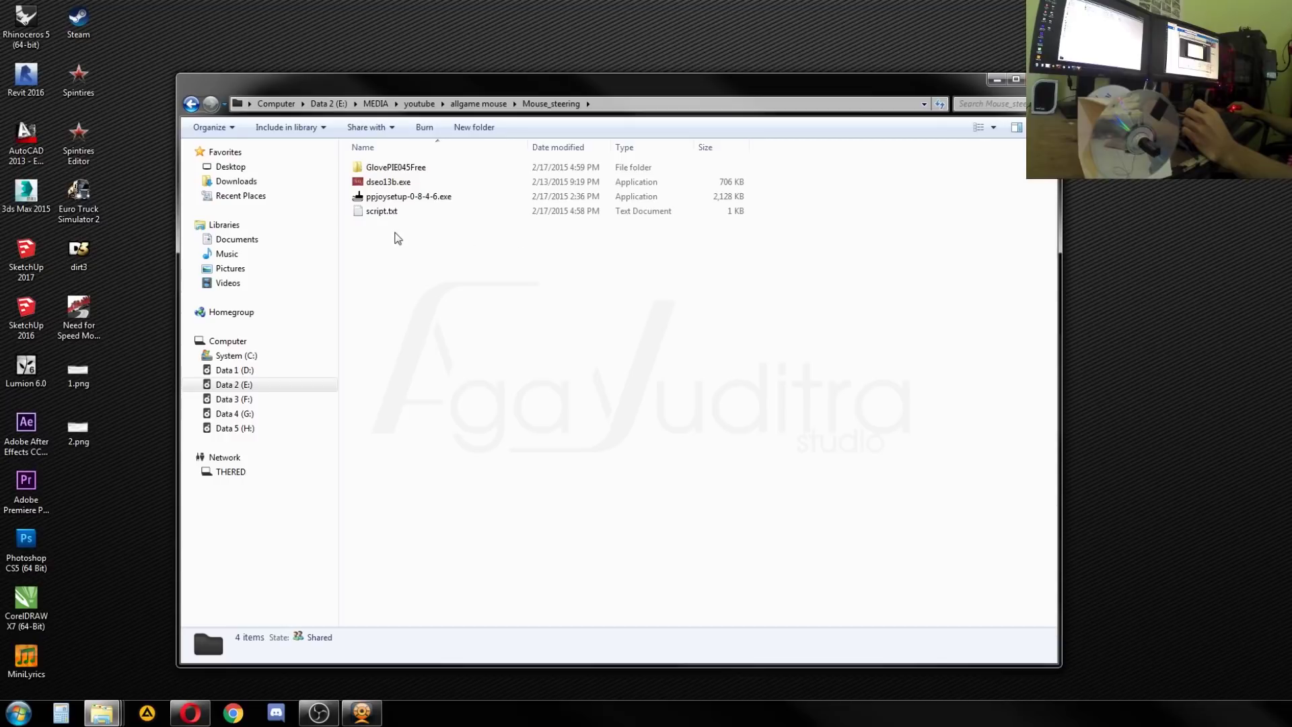
pyautogui.moveTo(466, 241); pyautogui.dragTo(369, 160)
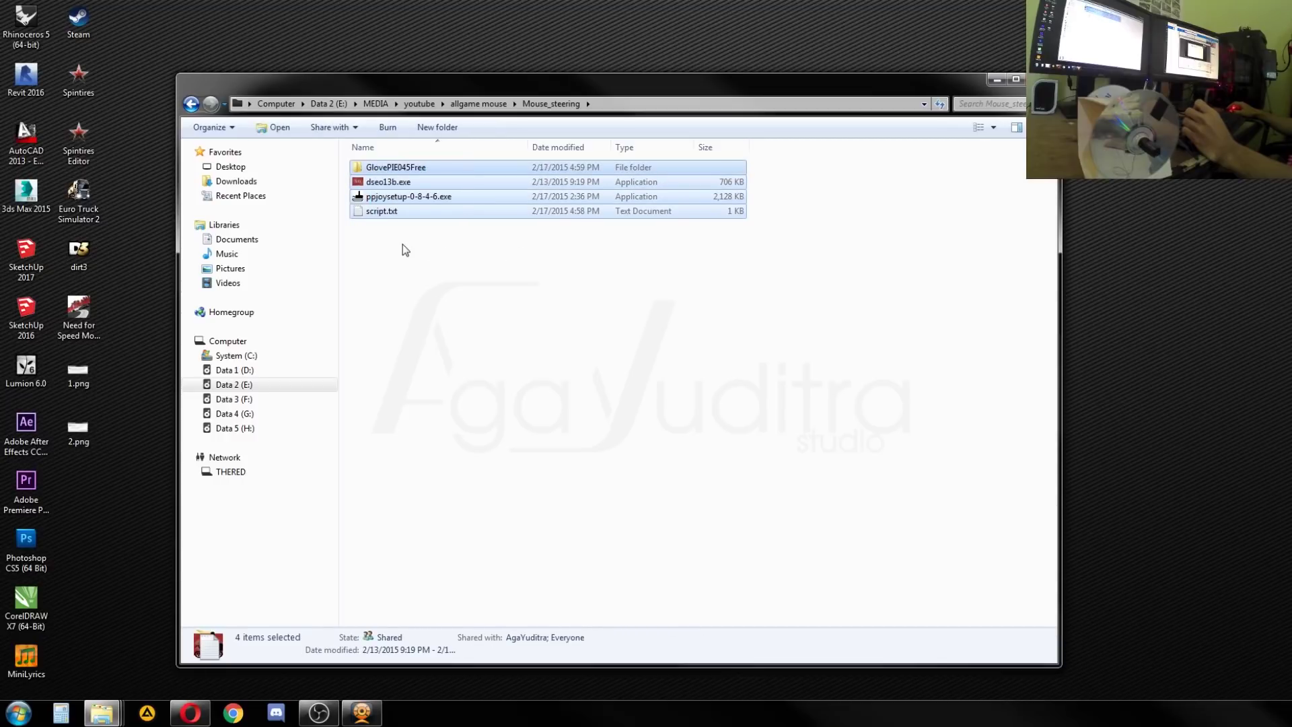
pyautogui.click(426, 278)
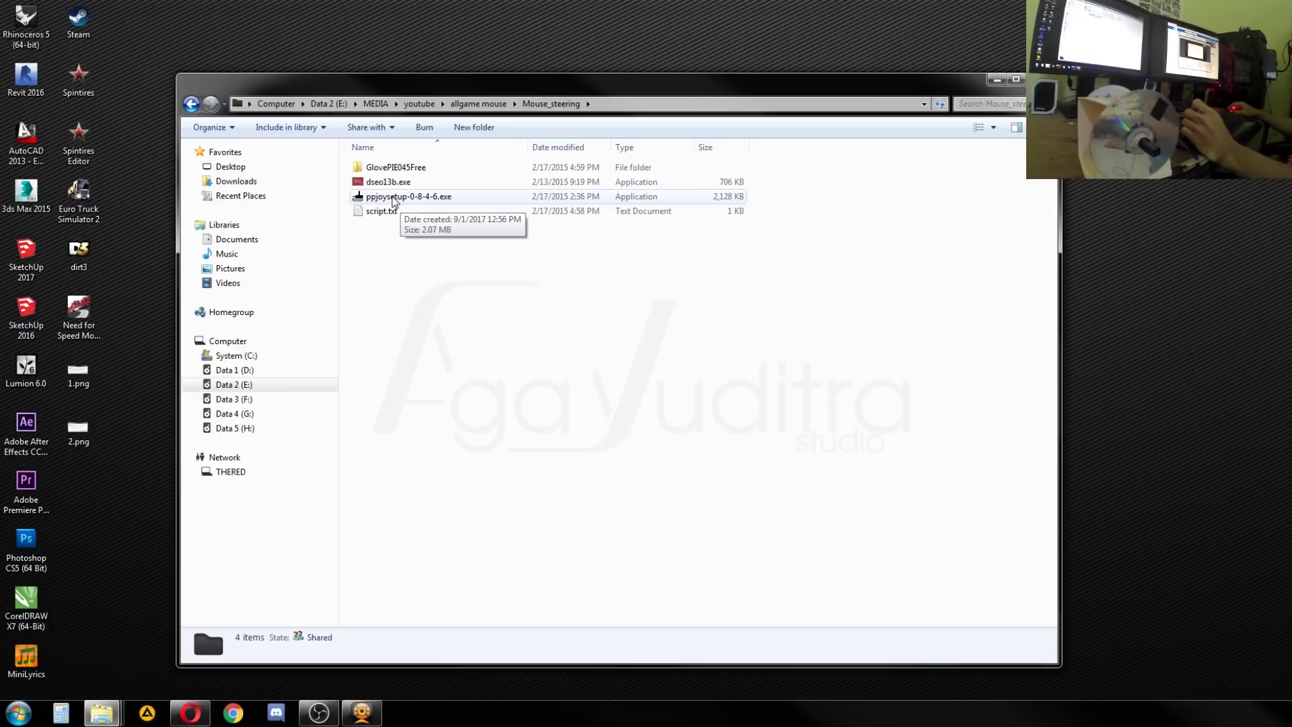
# Step: Run ppjoysetup-0-8-4-6.exe and allow it to make the system changes required for test signed drivers
pyautogui.doubleClick(393, 197)
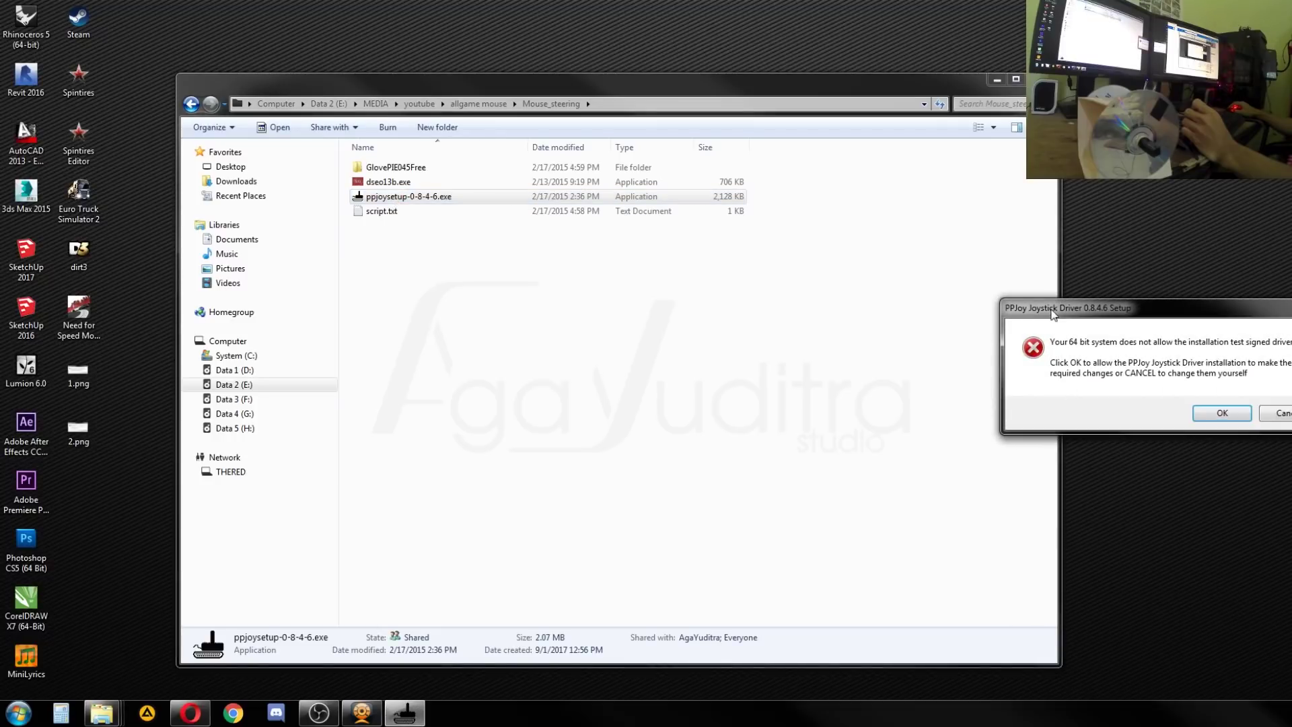
pyautogui.moveTo(1053, 315); pyautogui.dragTo(594, 272)
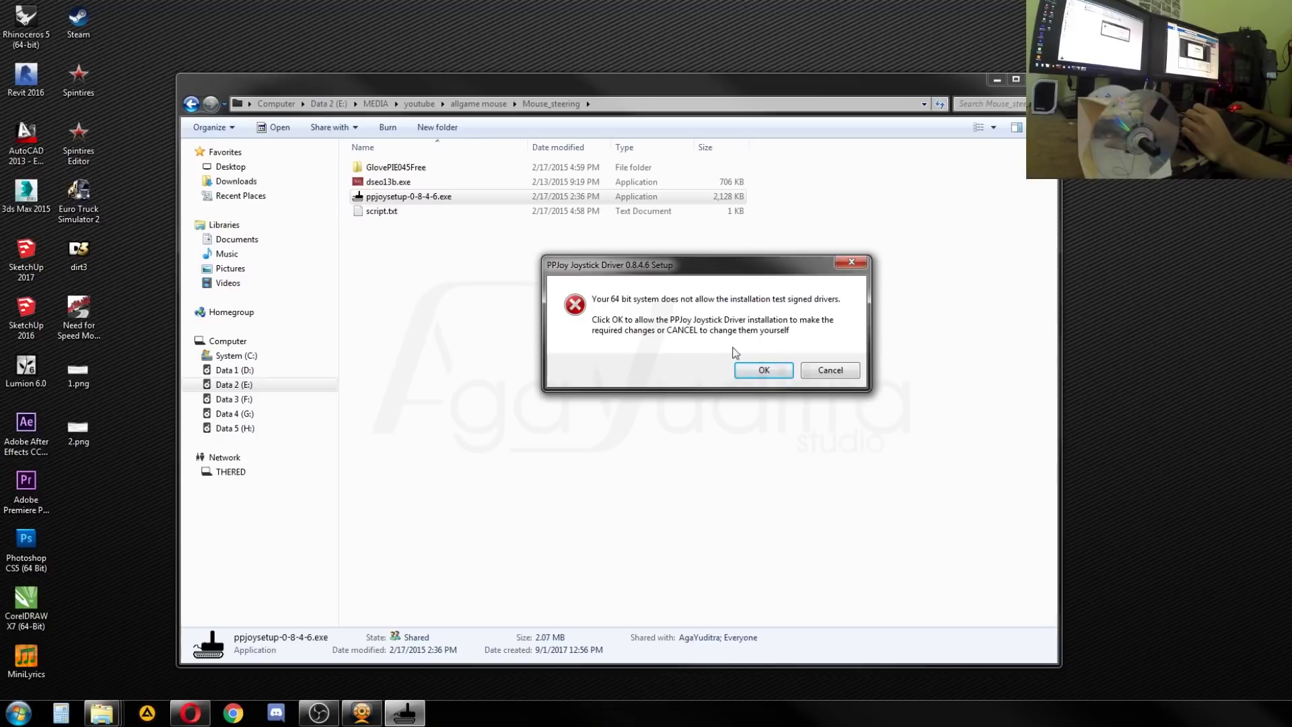
pyautogui.click(767, 370)
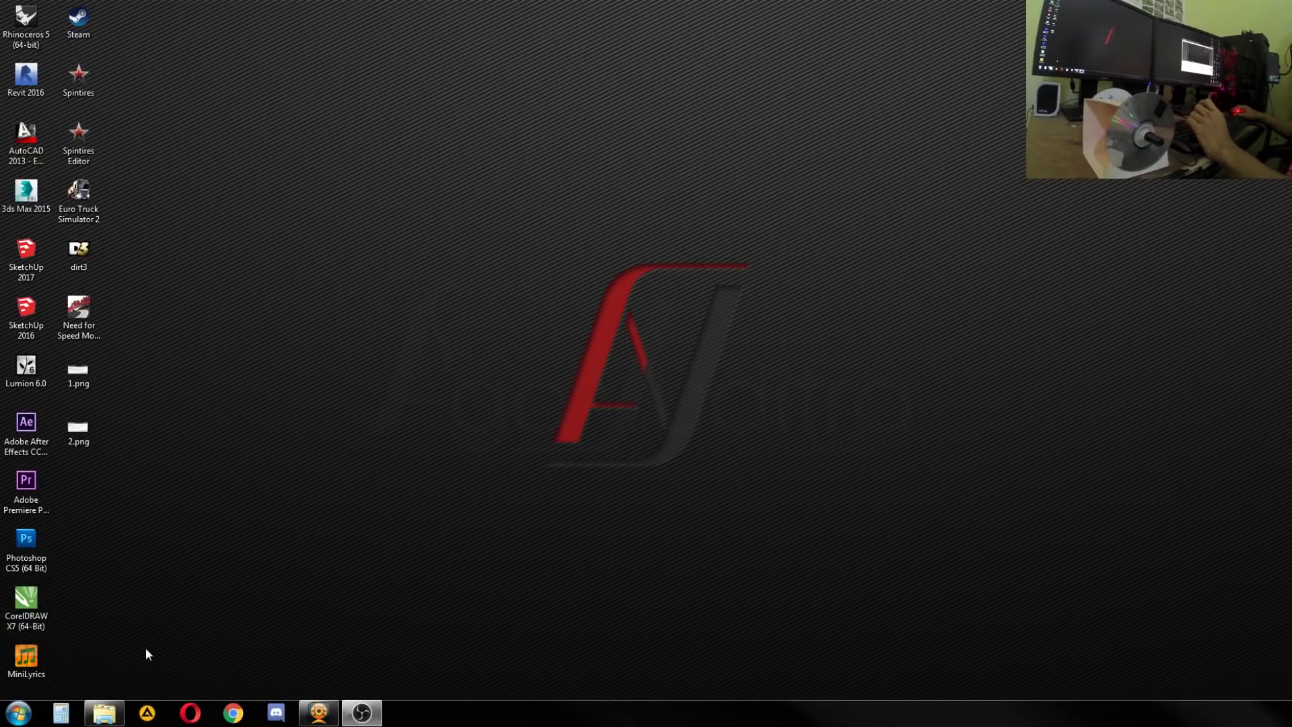
# Step: Close the Tutorial folder and reopen the Mouse_steering folder from the recent allgame mouse location
pyautogui.click(104, 713)
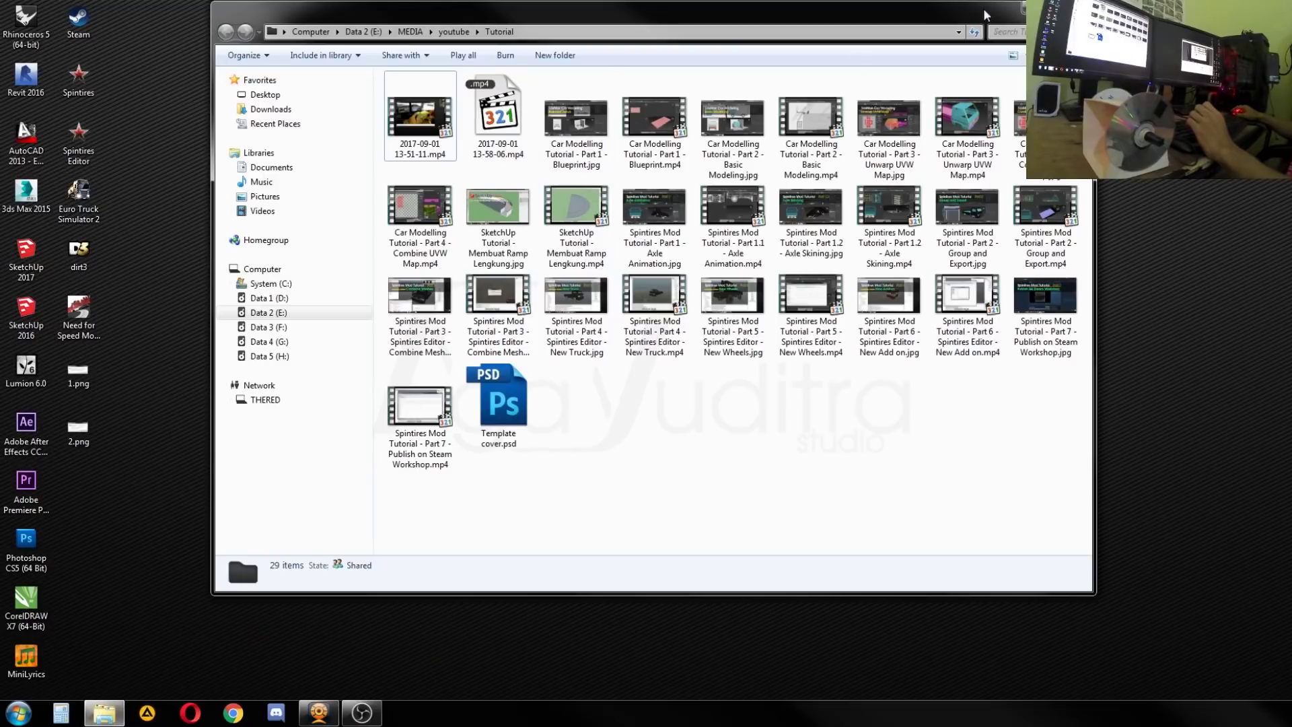
pyautogui.click(1036, 8)
pyautogui.rightClick(104, 712)
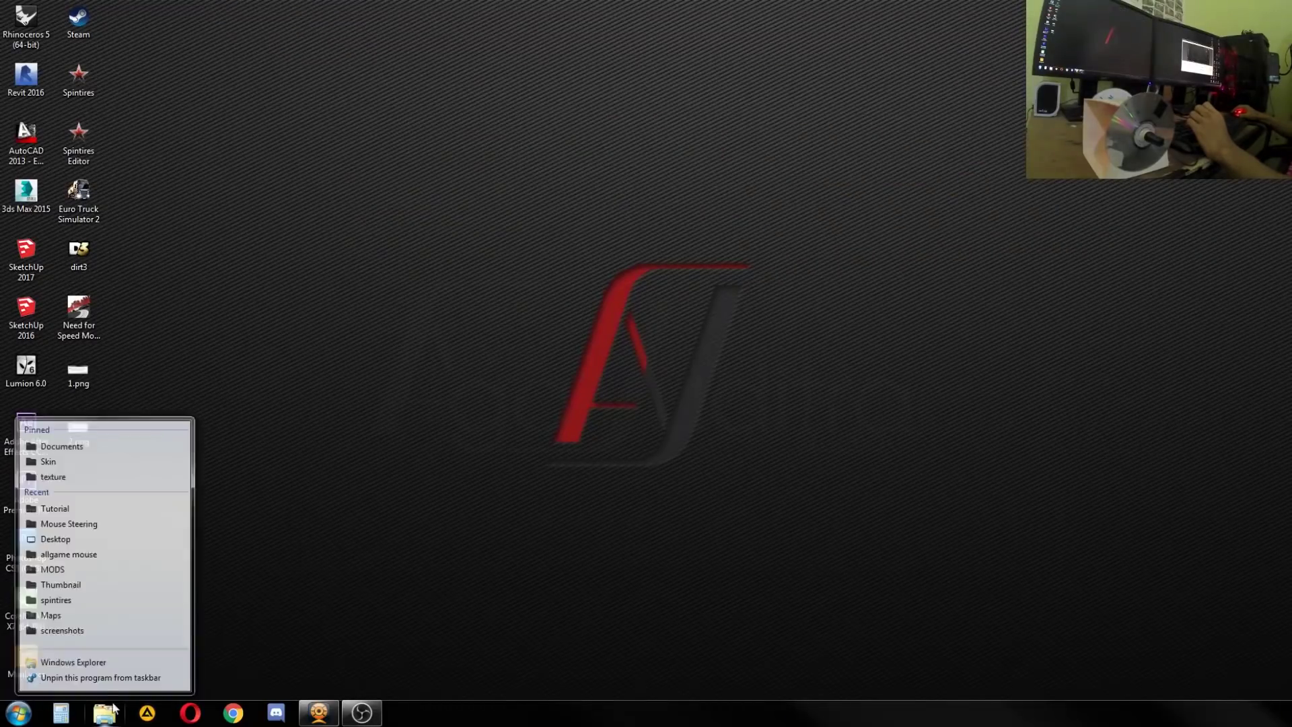
pyautogui.click(80, 550)
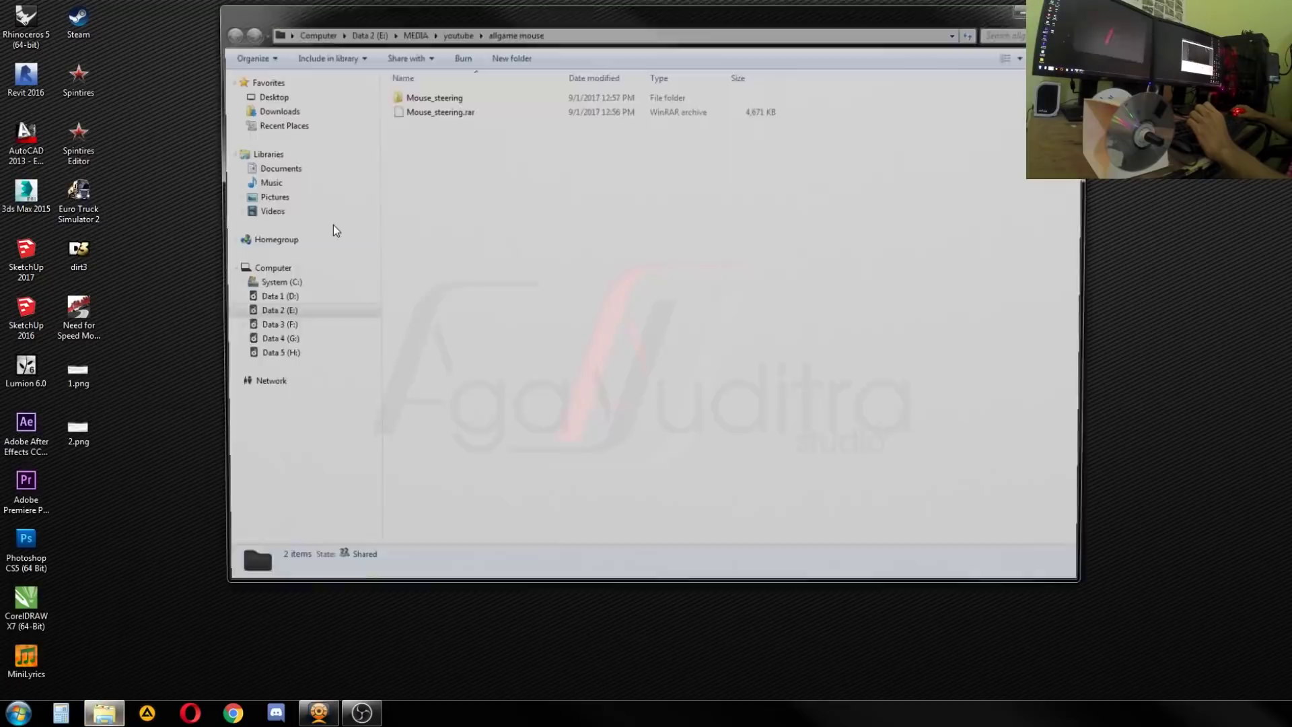
pyautogui.doubleClick(457, 99)
pyautogui.moveTo(521, 17); pyautogui.dragTo(493, 63)
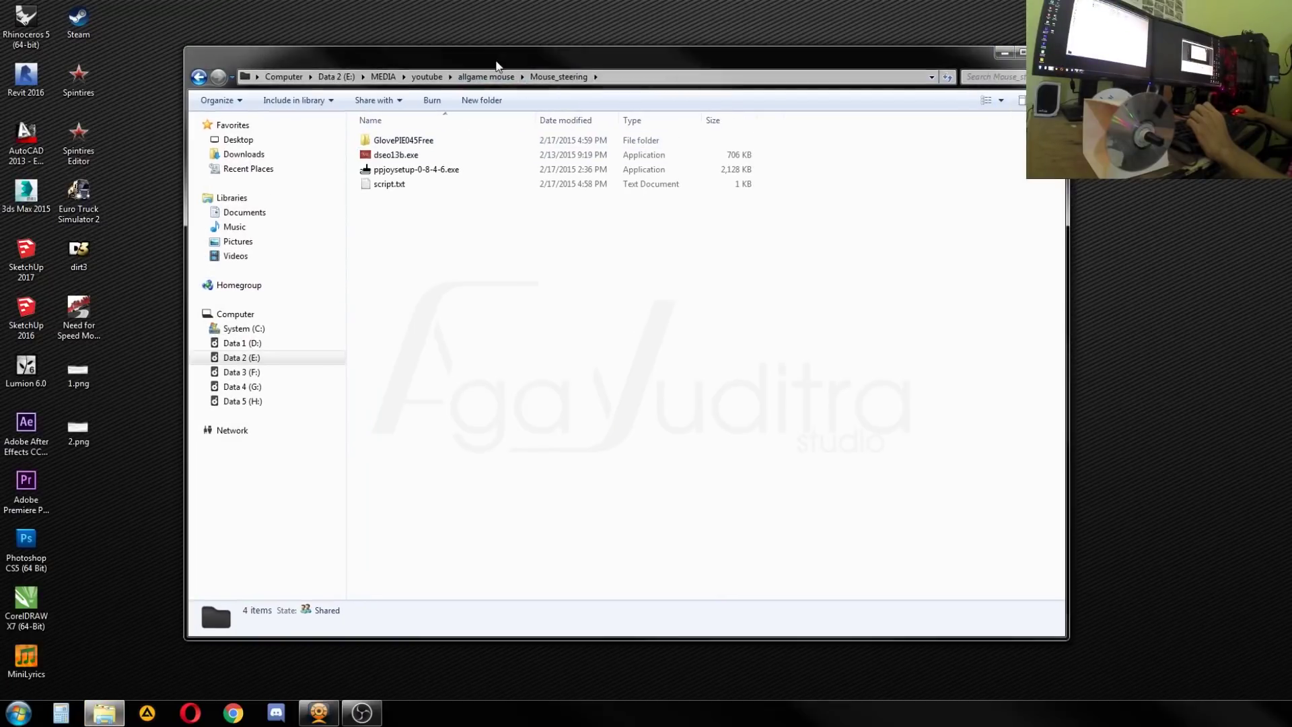
# Step: Install PPJoy Joystick Driver 0.8.4.6 from ppjoysetup-0-8-4-6.exe in the default destination folder and launch it on finishing
pyautogui.click(403, 171)
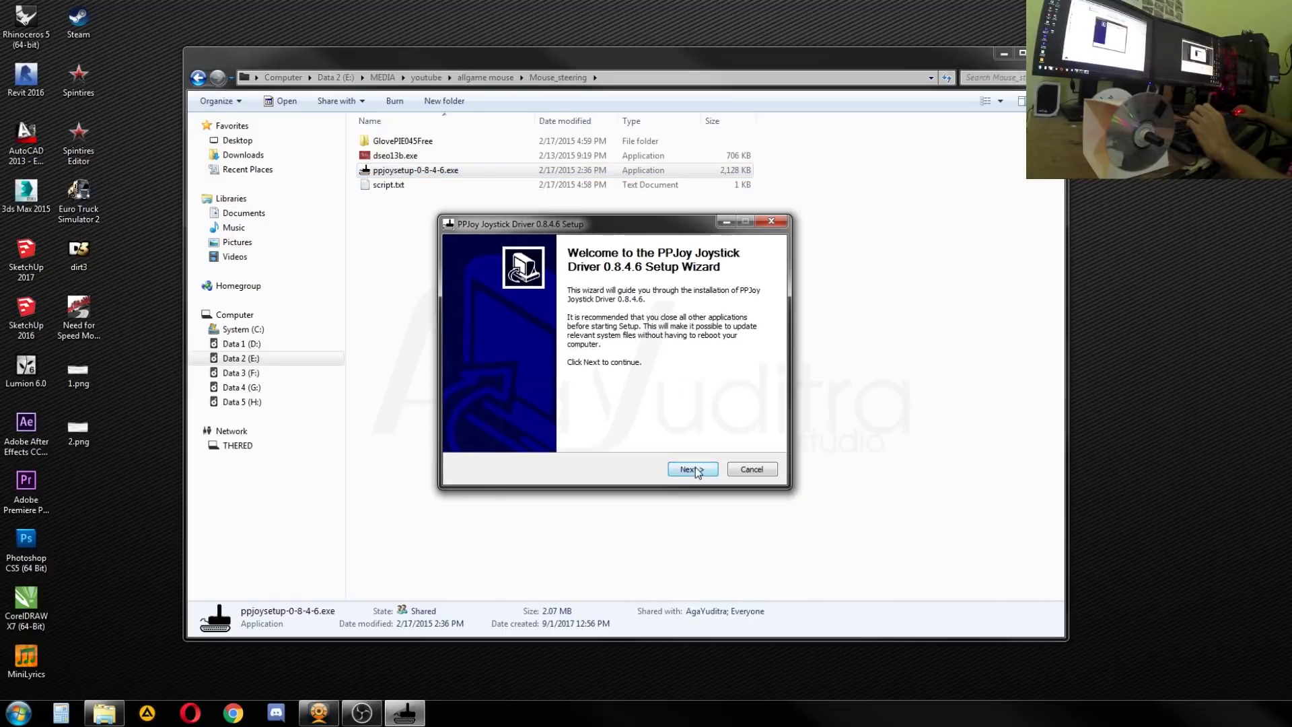
pyautogui.click(695, 470)
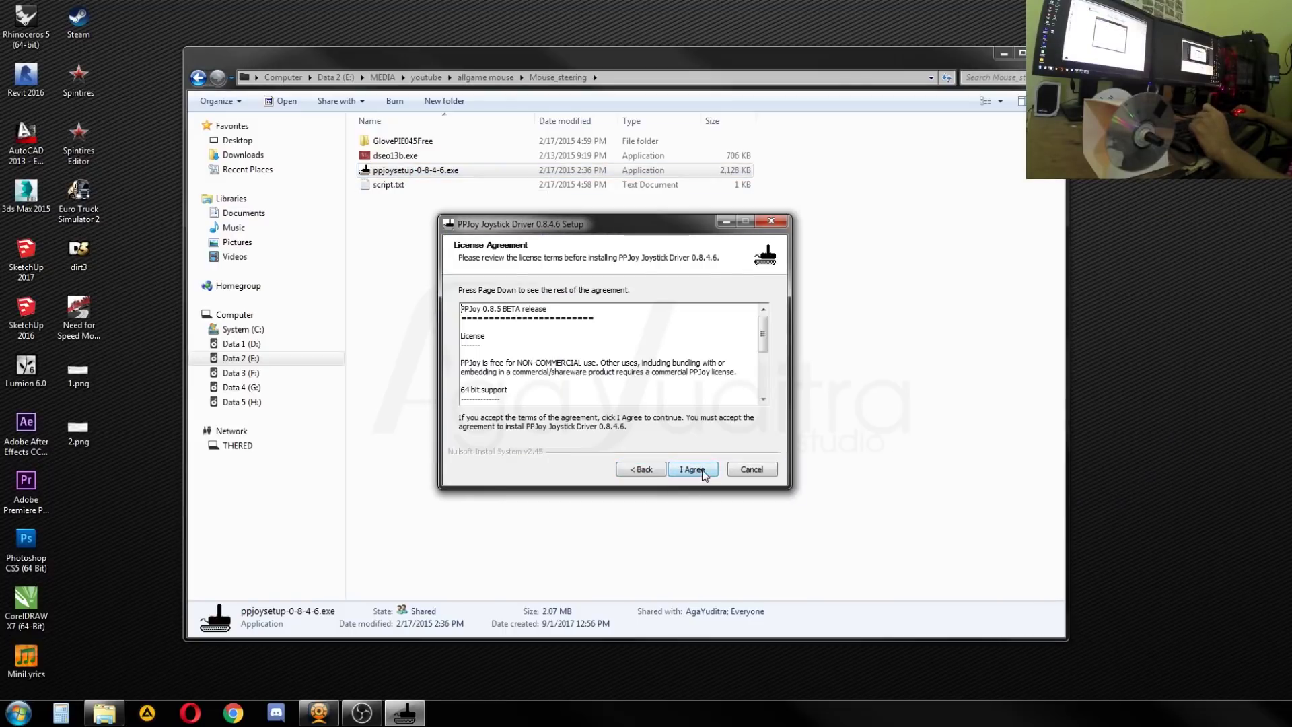
pyautogui.click(700, 473)
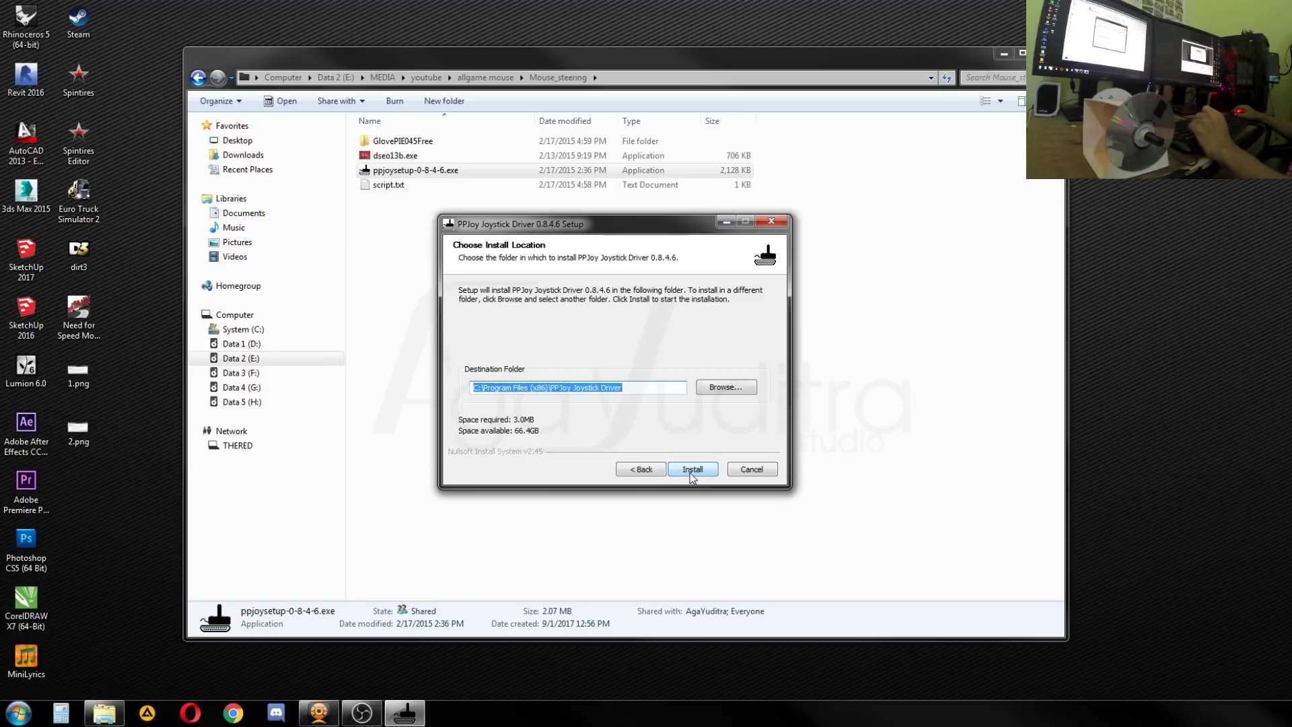
pyautogui.click(692, 473)
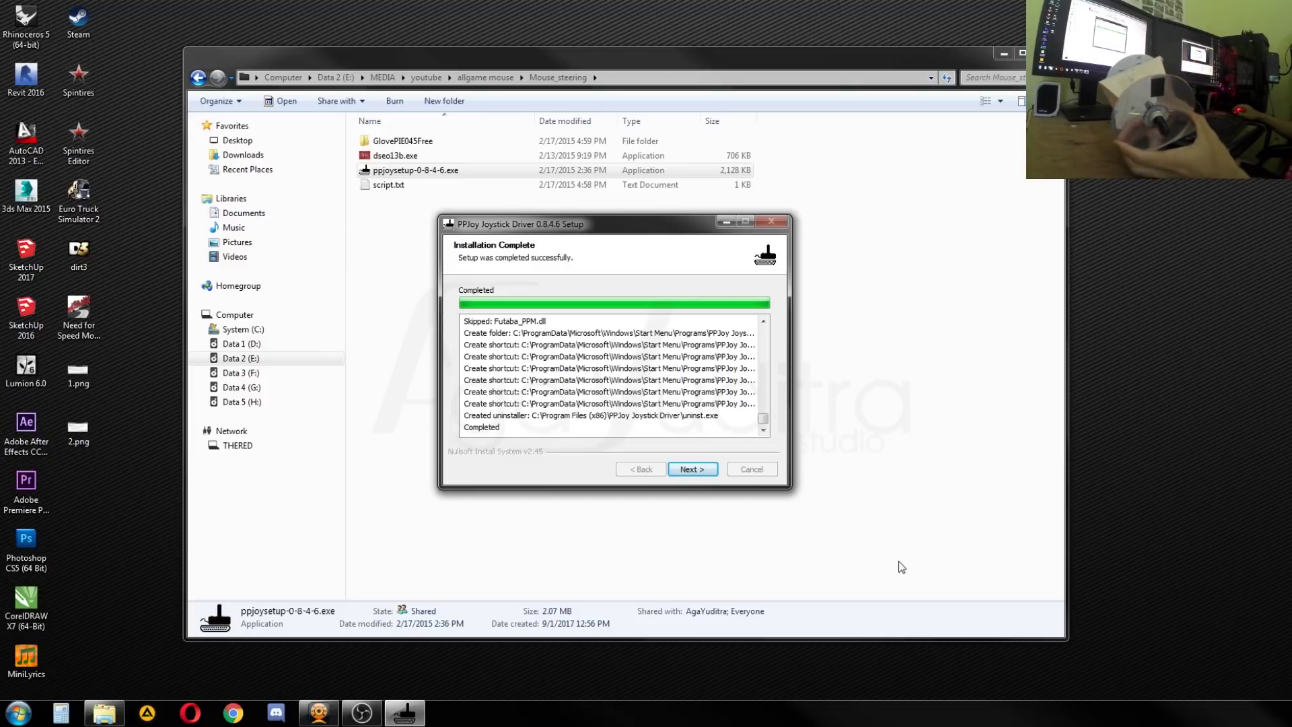
pyautogui.moveTo(591, 226); pyautogui.dragTo(593, 231)
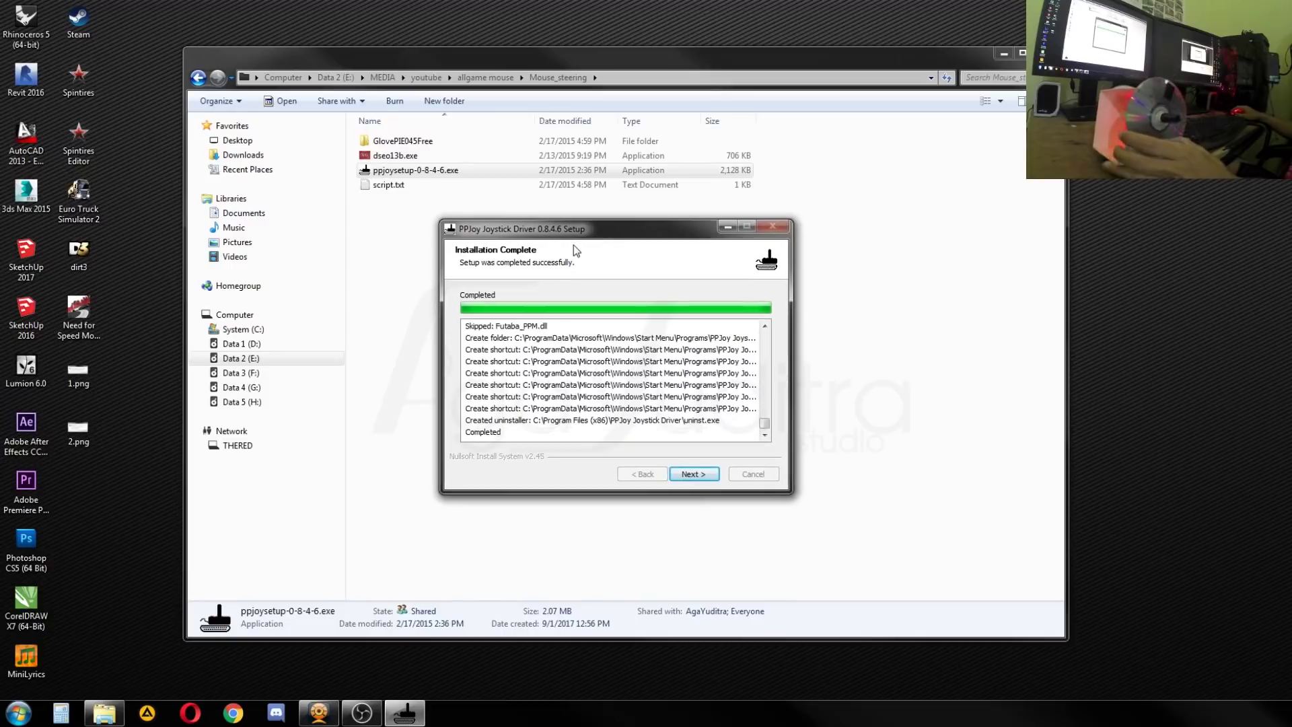
pyautogui.click(692, 474)
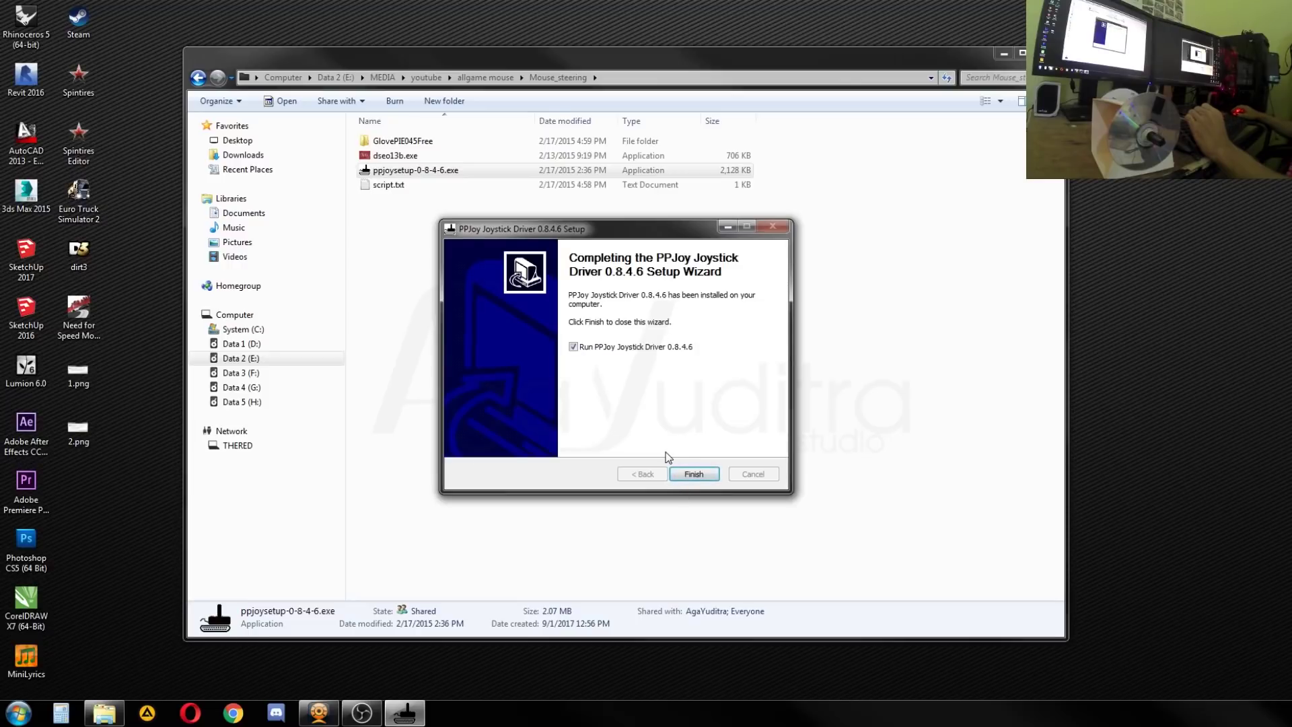
pyautogui.click(693, 474)
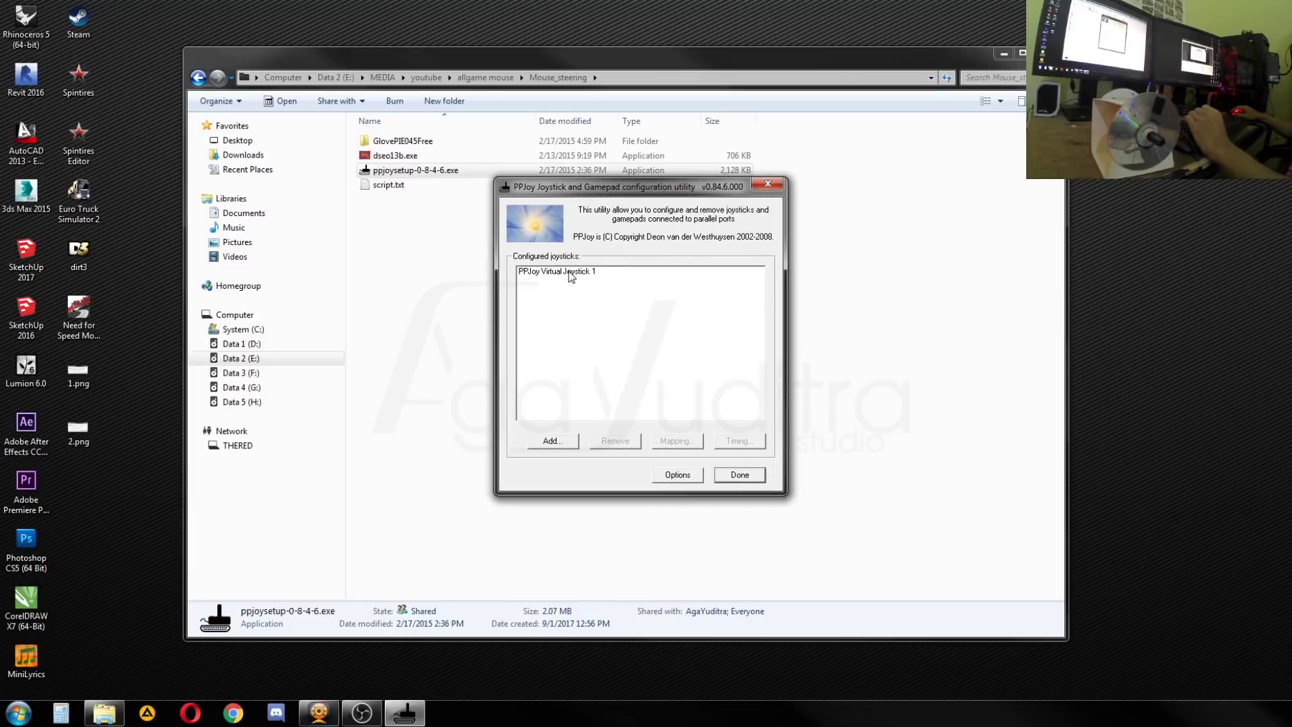
# Step: Remove PPJoy Virtual Joystick 1, including its DirectInput configuration and system driver
pyautogui.click(571, 273)
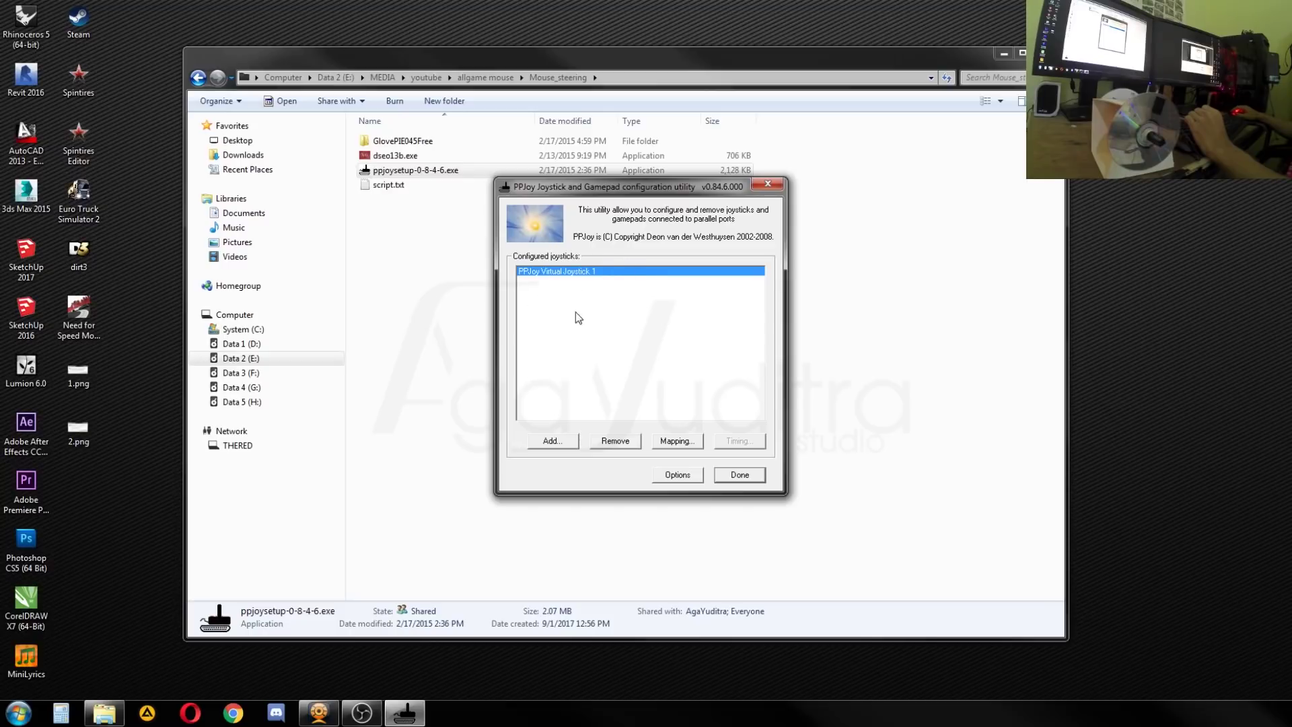
pyautogui.click(624, 440)
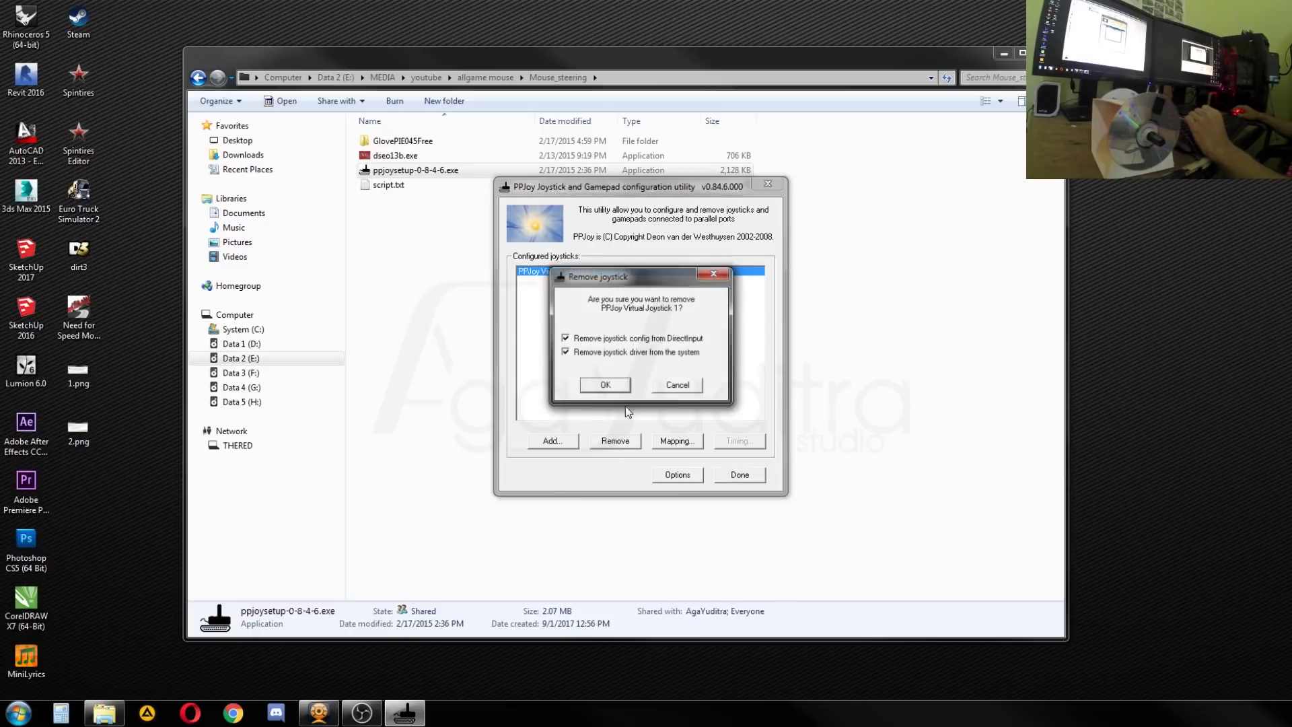
pyautogui.click(596, 386)
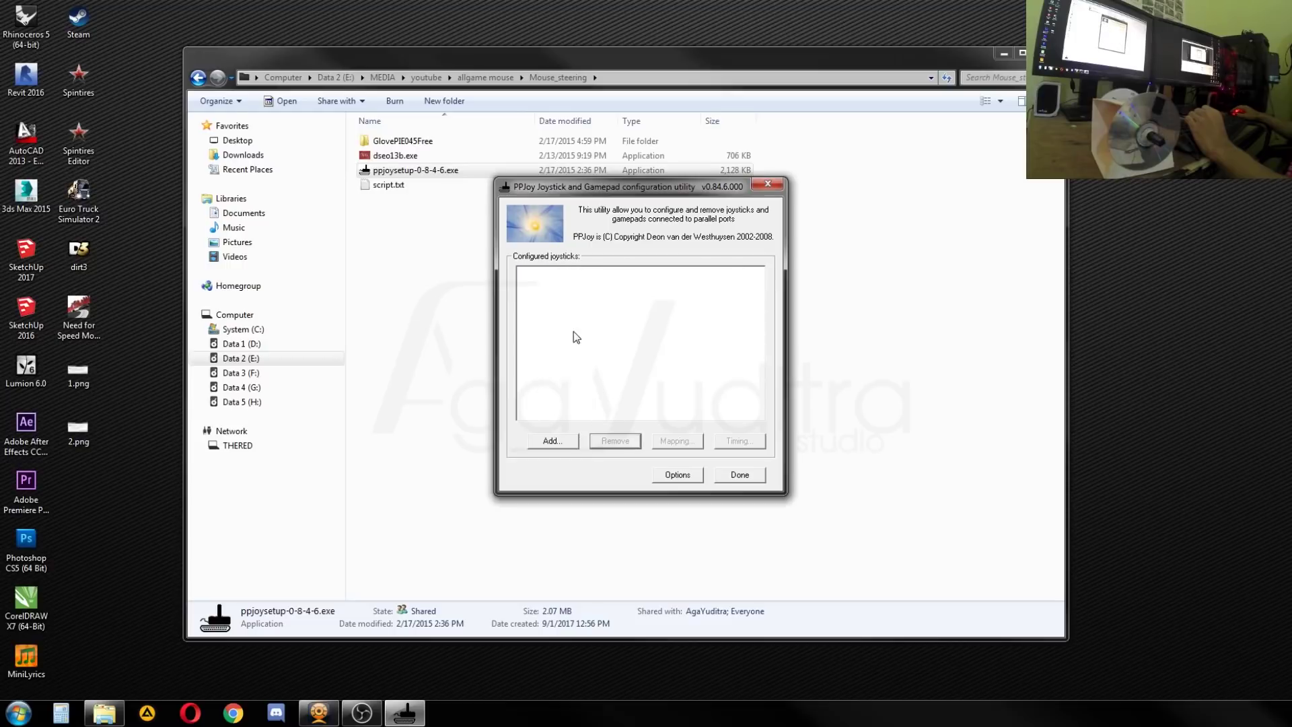
# Step: Add a new virtual joystick as Controller 1 and close the PPJoy configuration utility
pyautogui.click(553, 444)
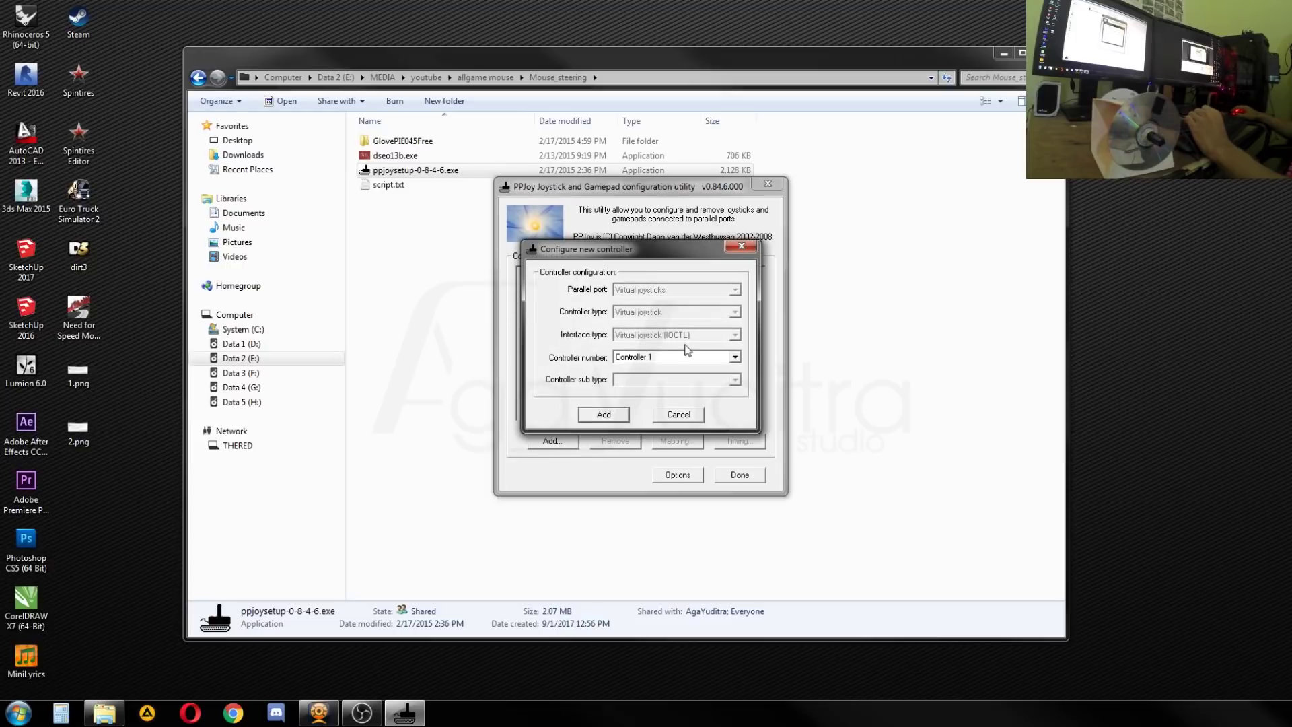
pyautogui.click(734, 358)
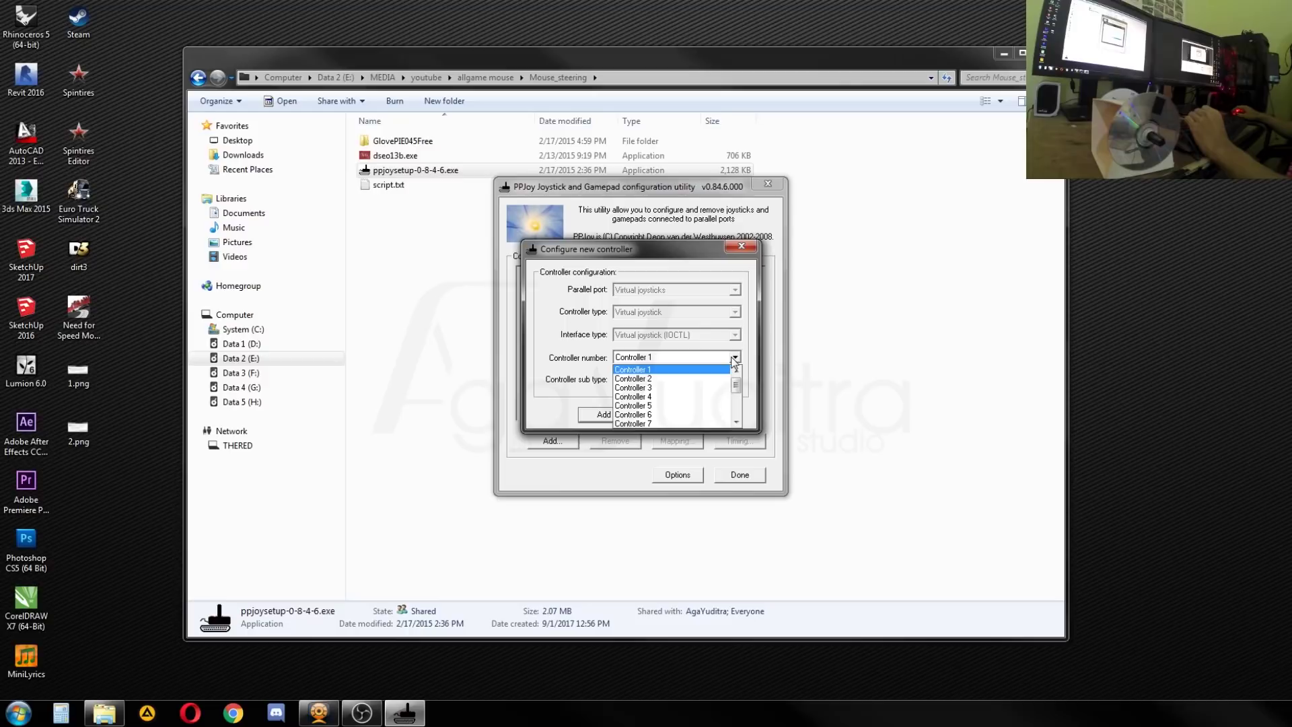
pyautogui.click(647, 371)
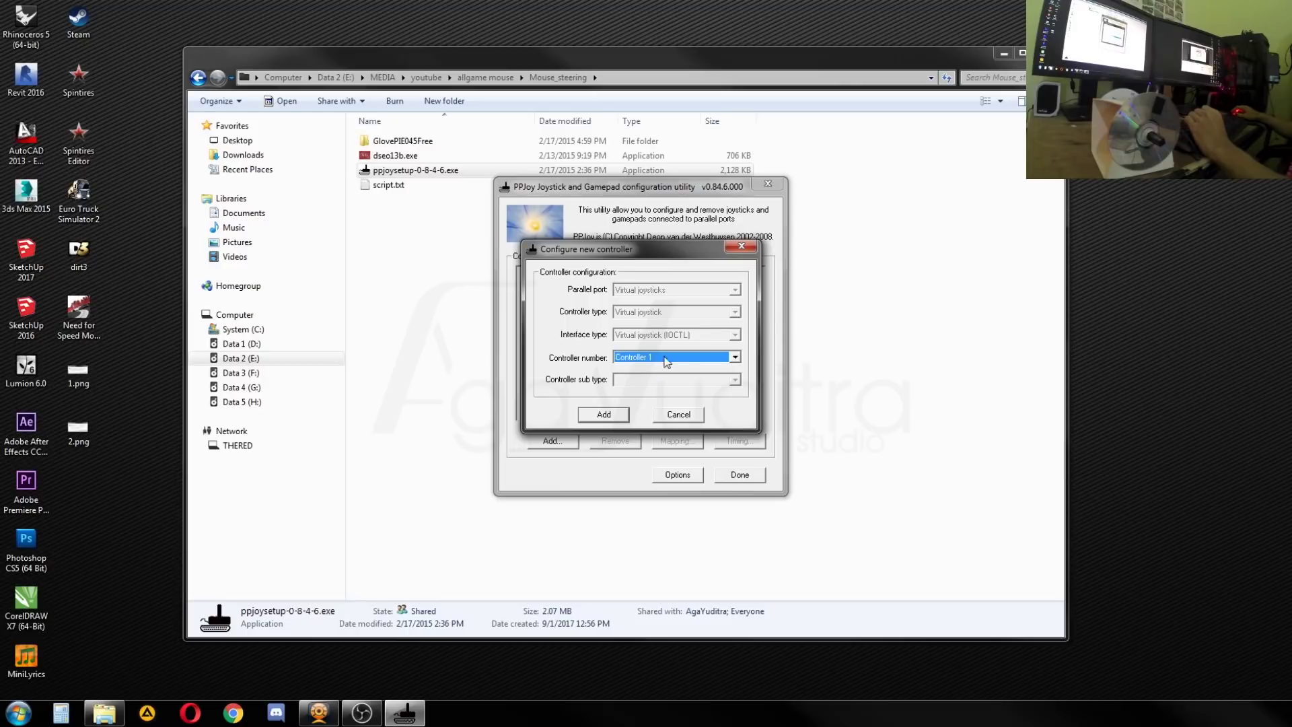
pyautogui.click(604, 415)
pyautogui.click(568, 272)
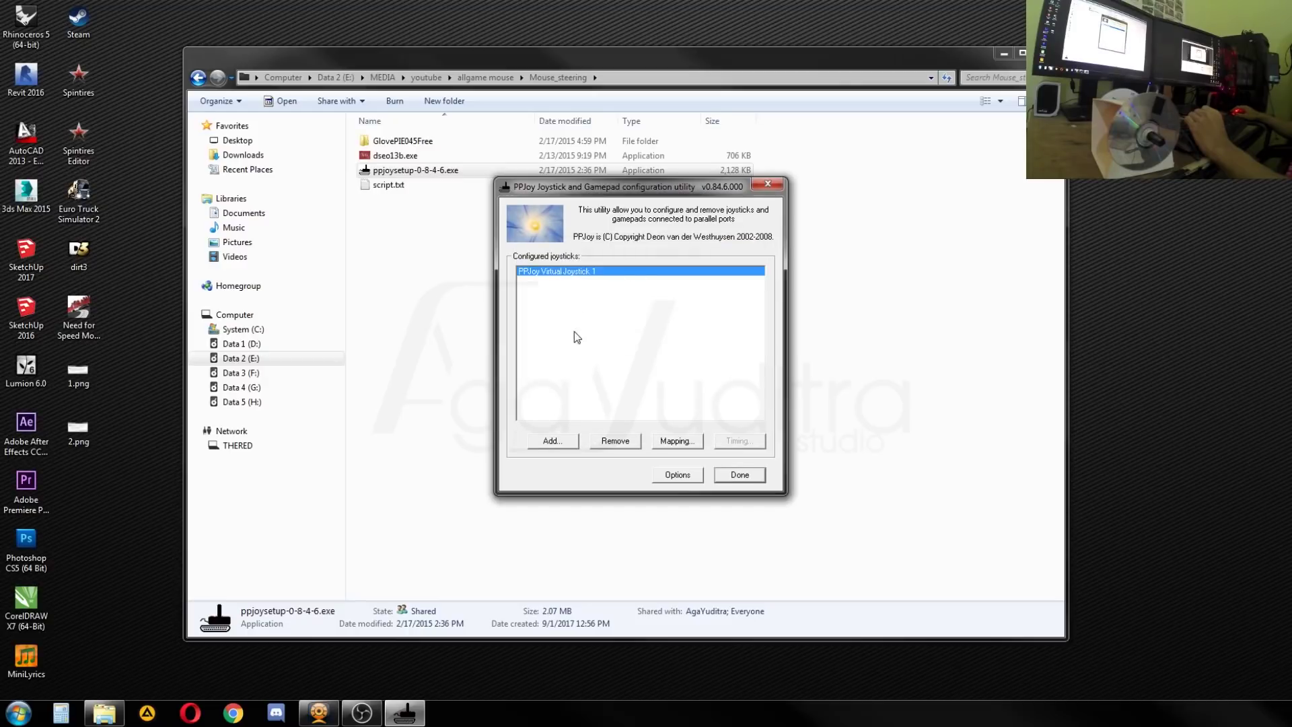
pyautogui.click(739, 475)
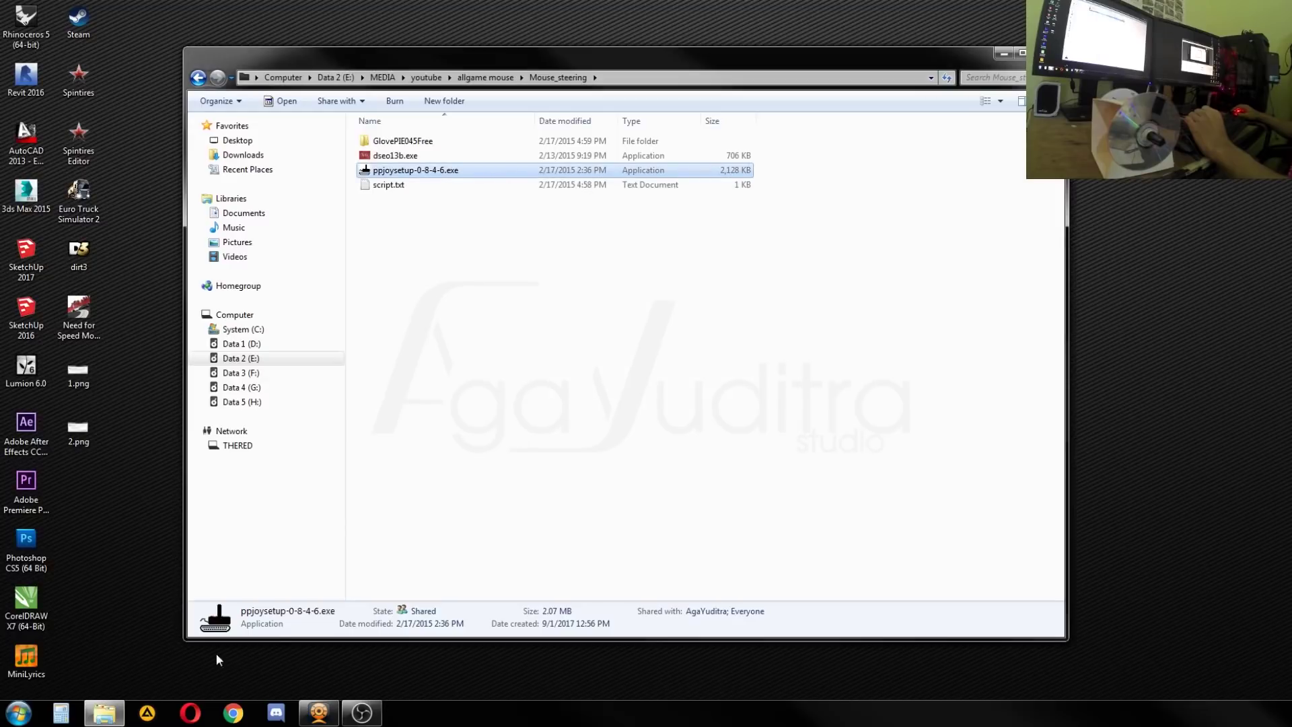
# Step: Check that PPJoy Virtual Joystick 1 is listed in the USB game controllers settings, and close the dialog
pyautogui.press('super')
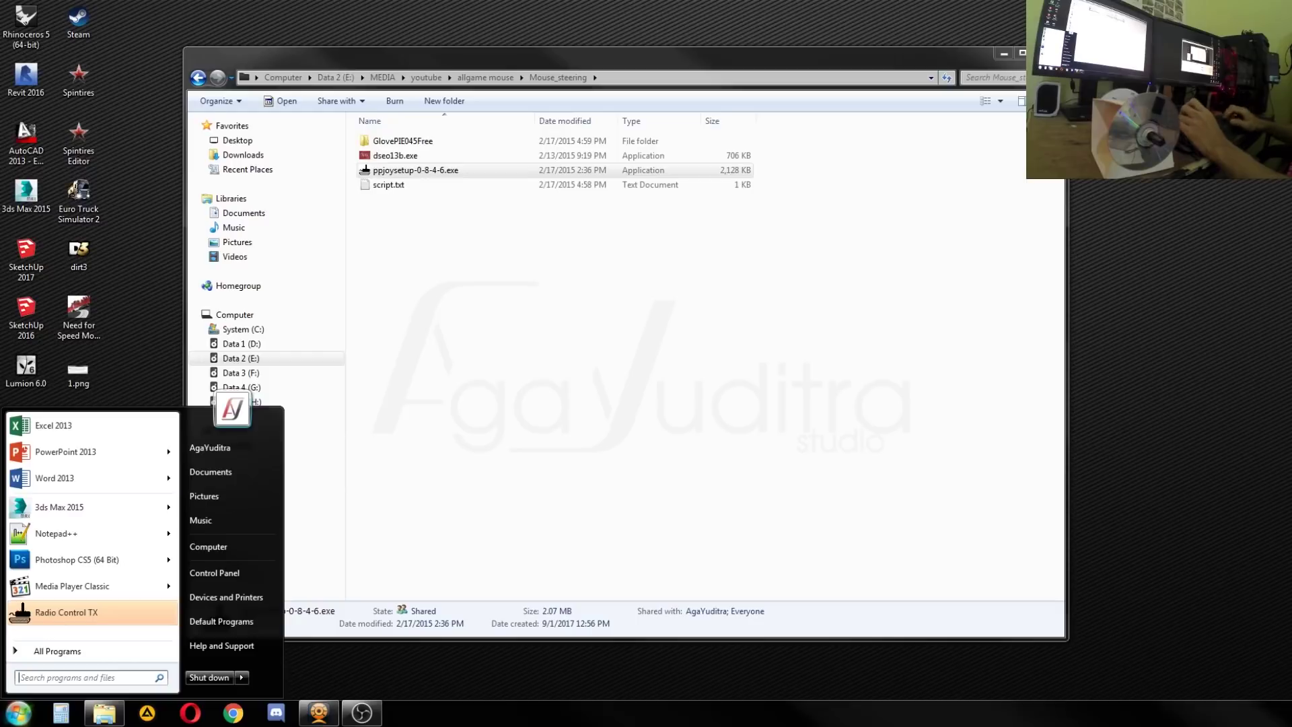
pyautogui.write('us')
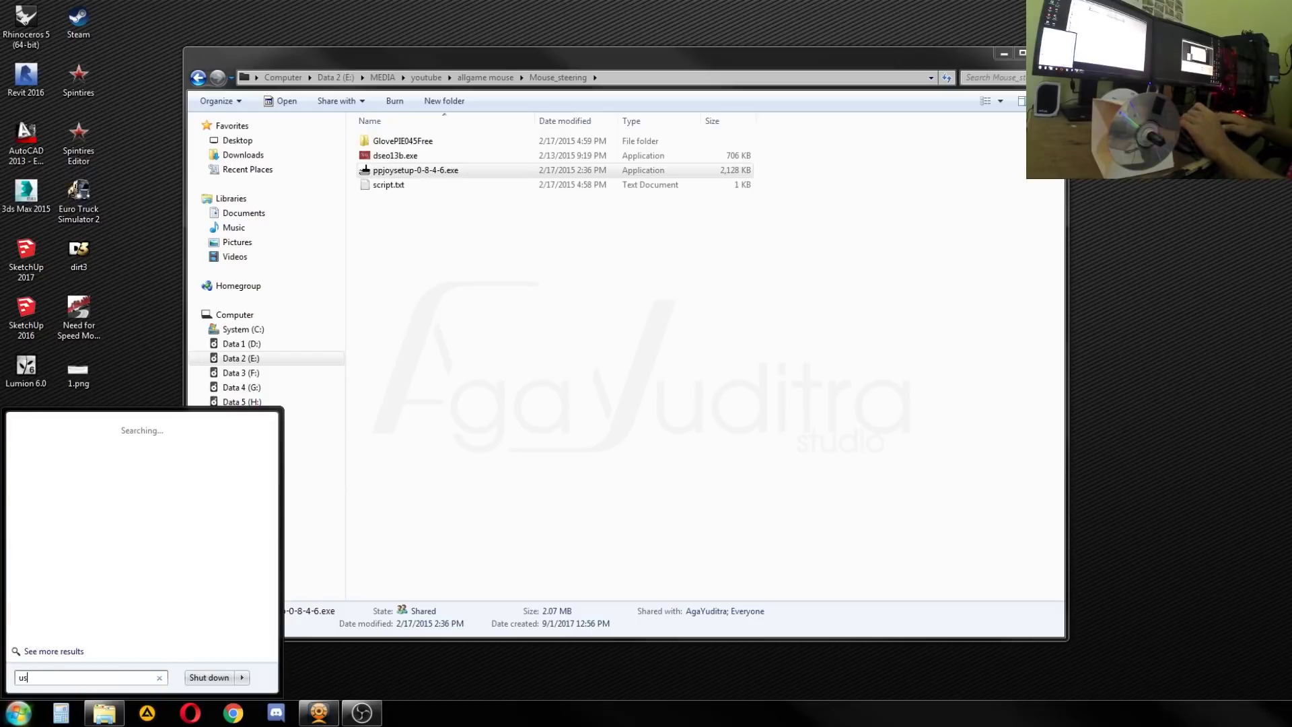
pyautogui.write('b game')
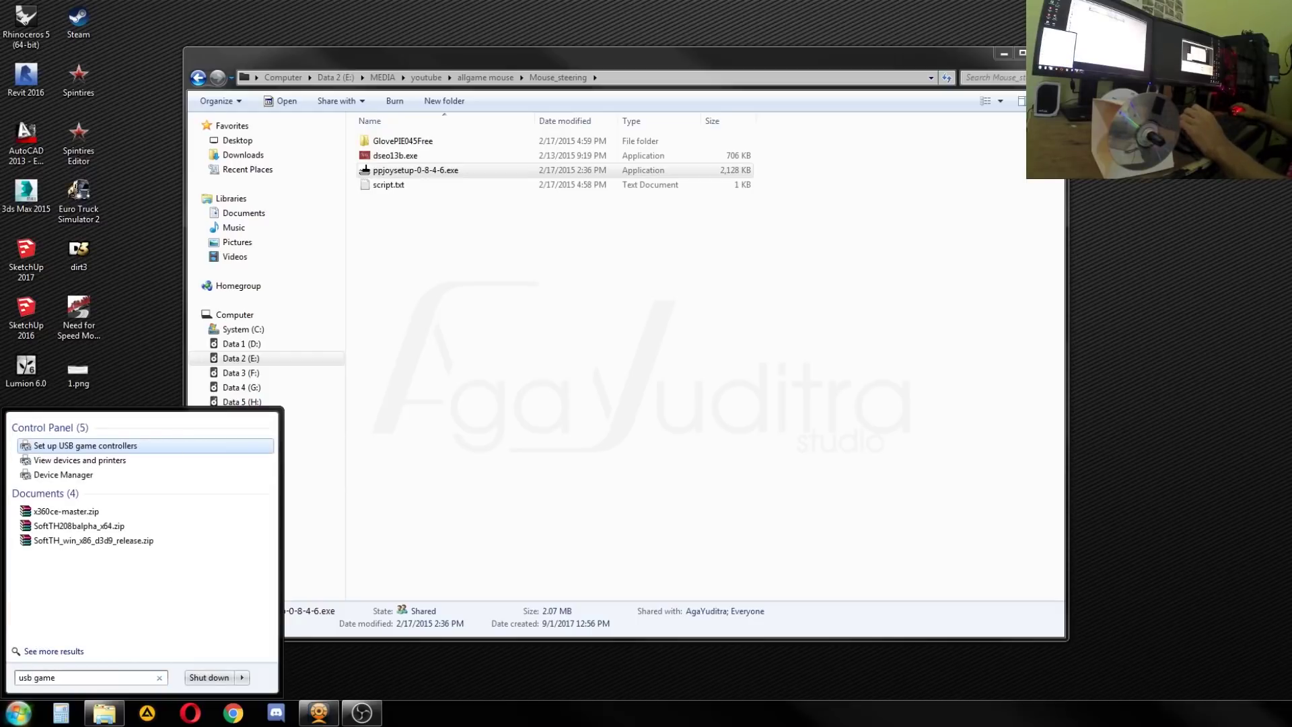
pyautogui.click(117, 450)
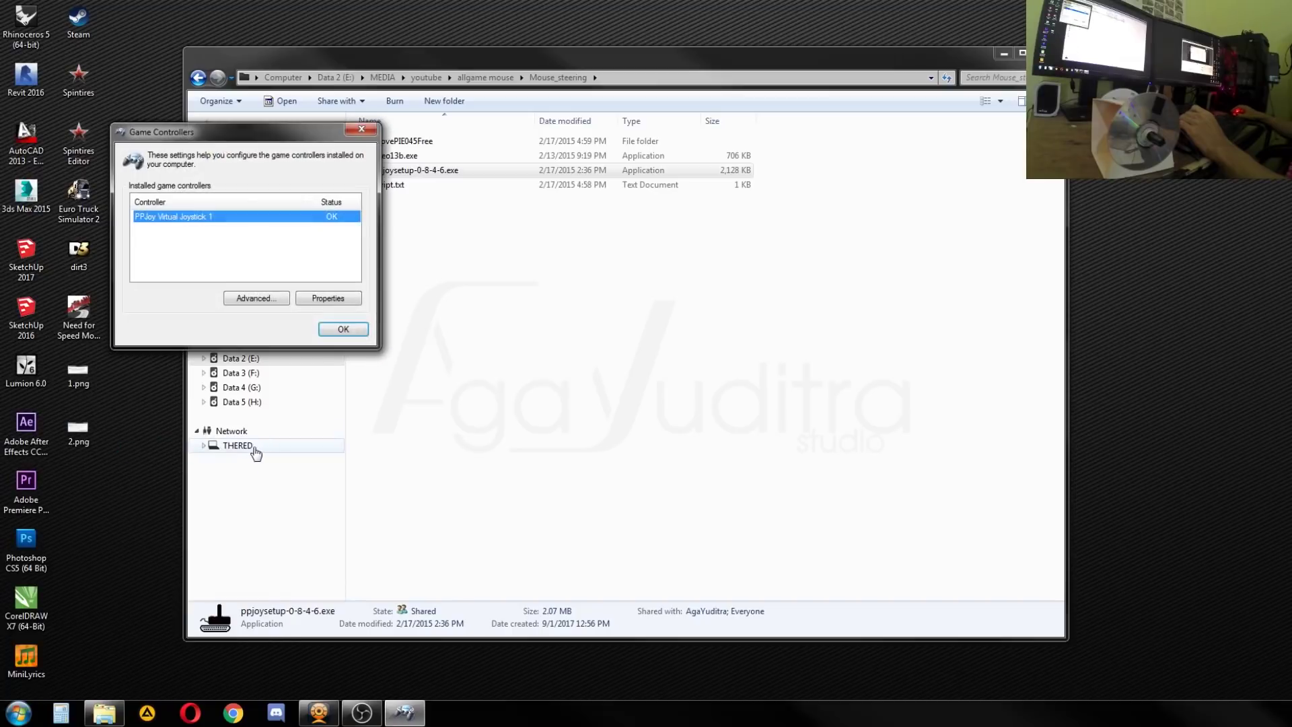
pyautogui.click(166, 218)
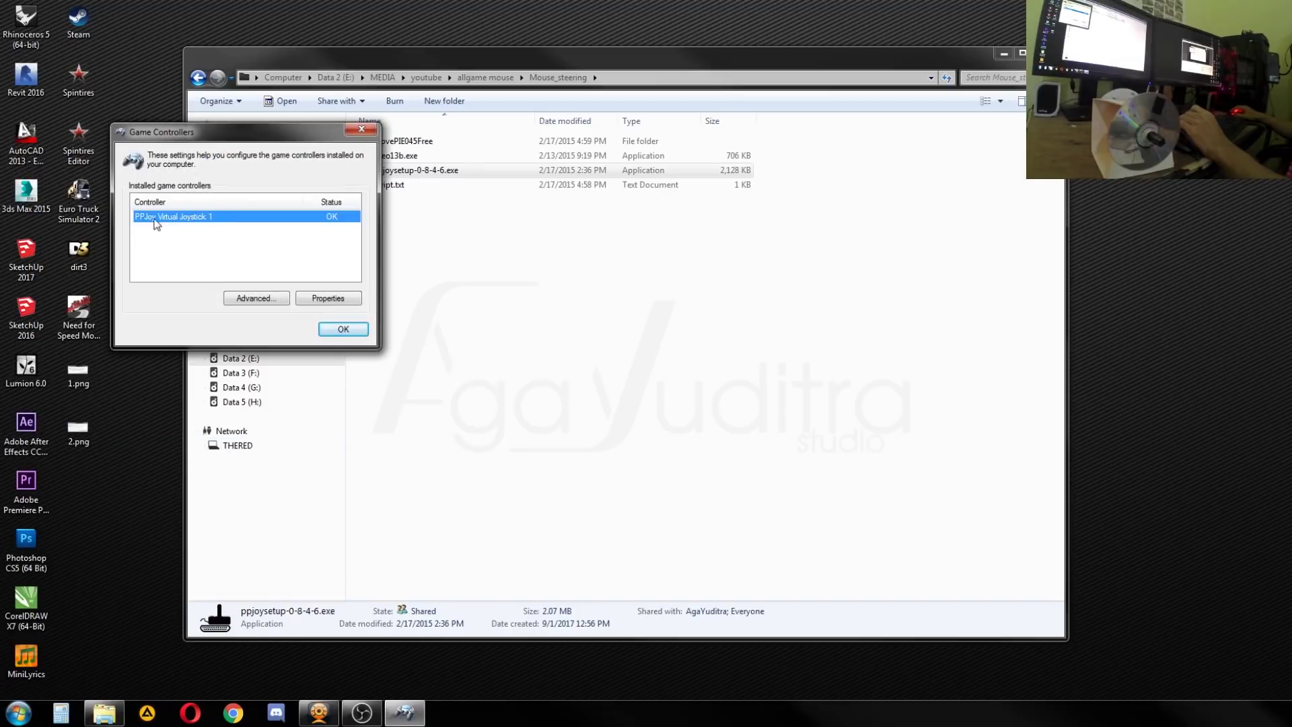
pyautogui.click(209, 237)
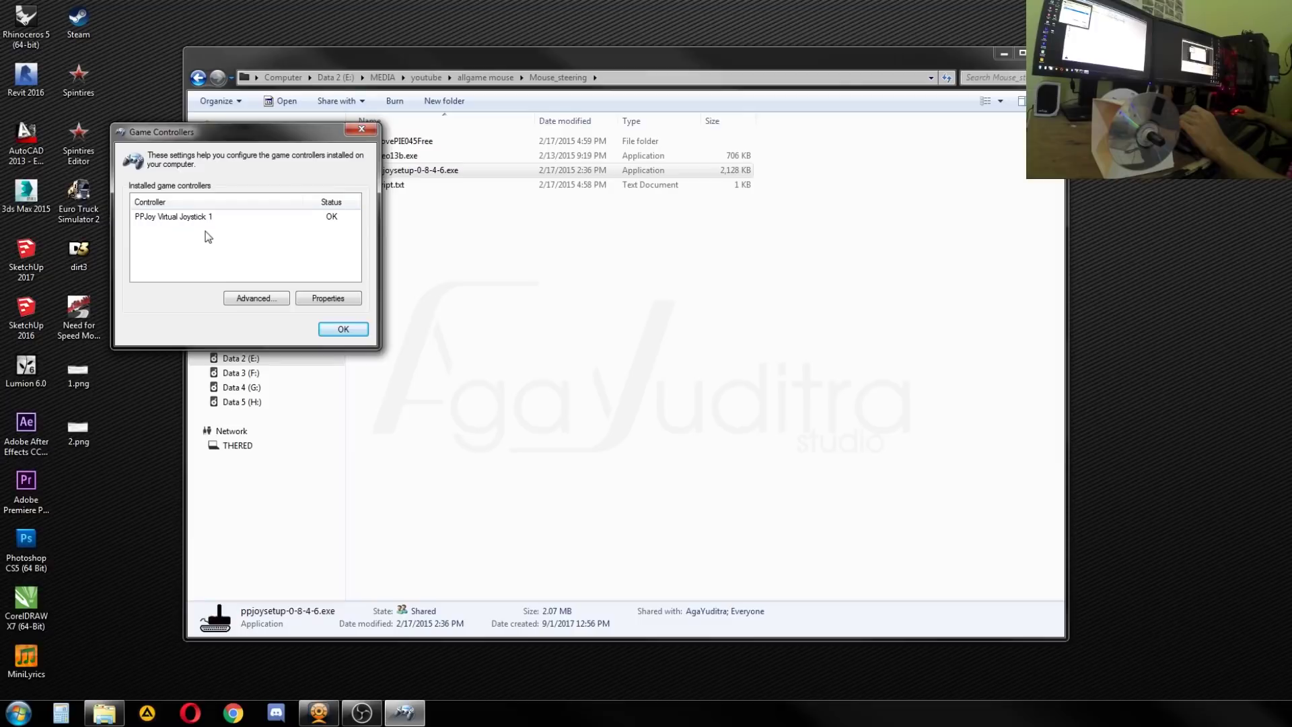
pyautogui.click(210, 221)
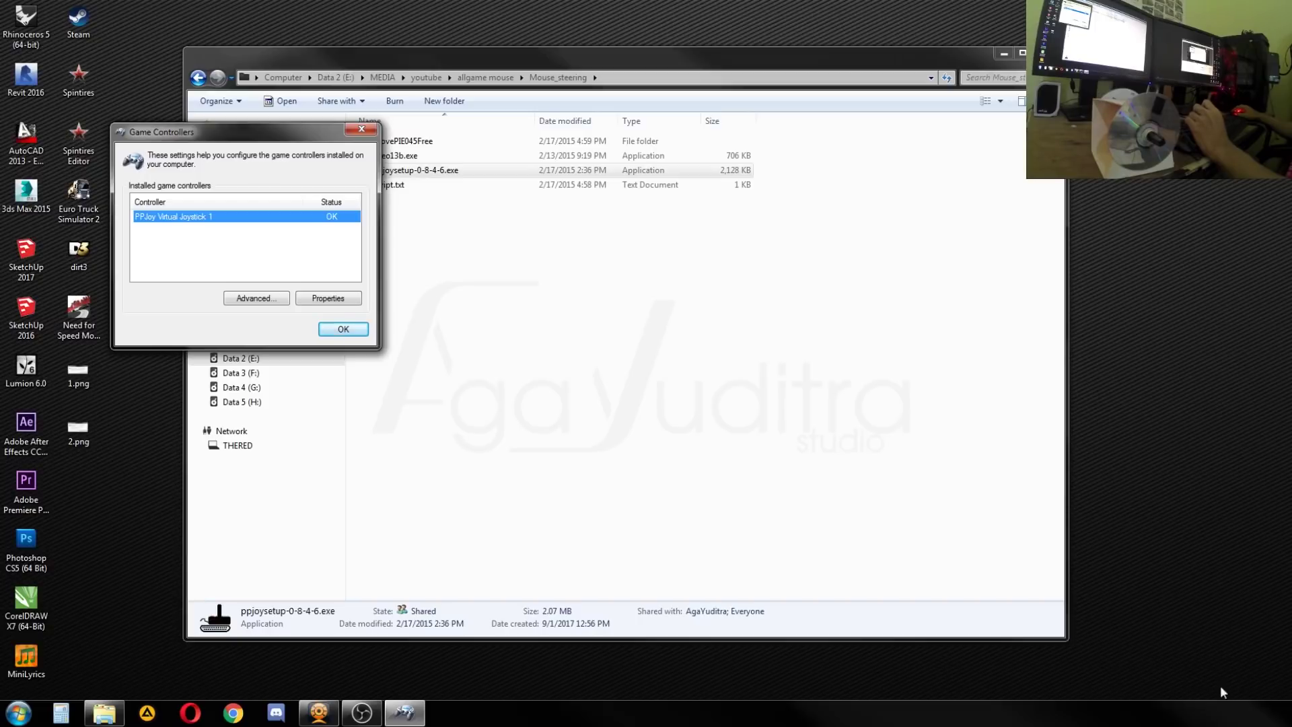
pyautogui.click(341, 330)
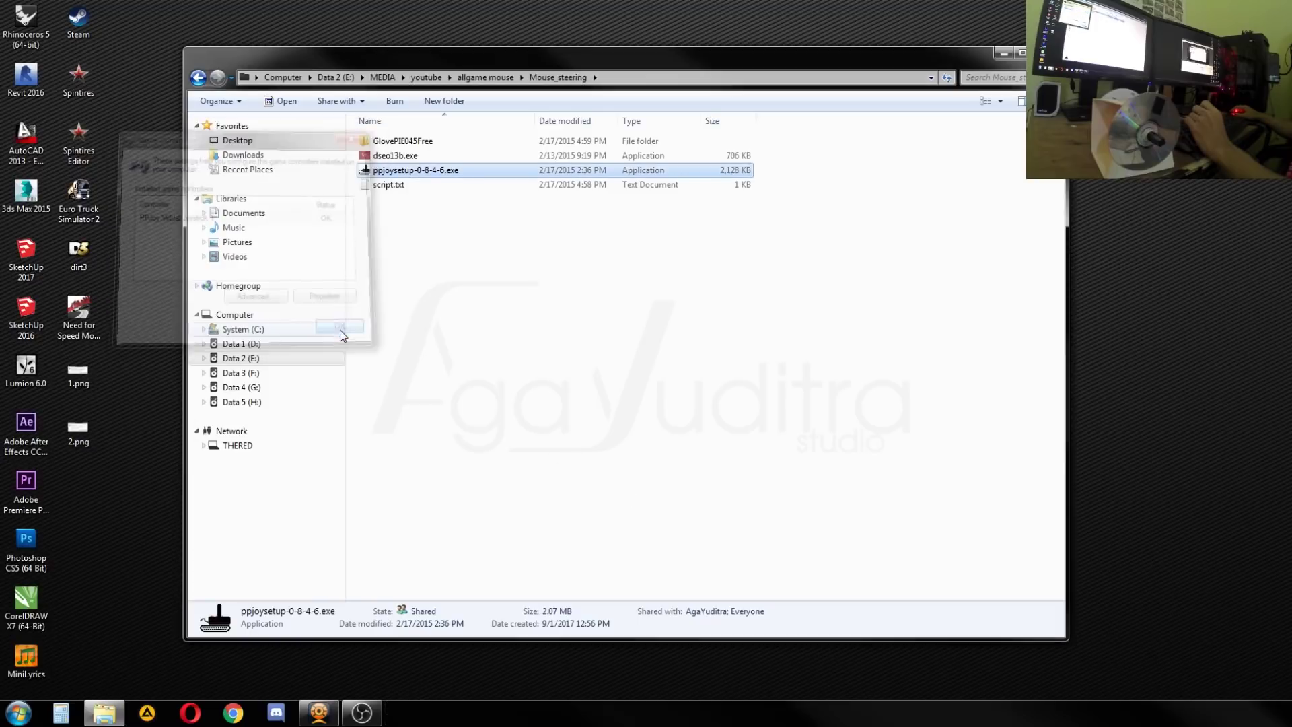
# Step: Launch GlovePIE by running PIEFree.exe from the GlovePIE045Free folder
pyautogui.click(434, 279)
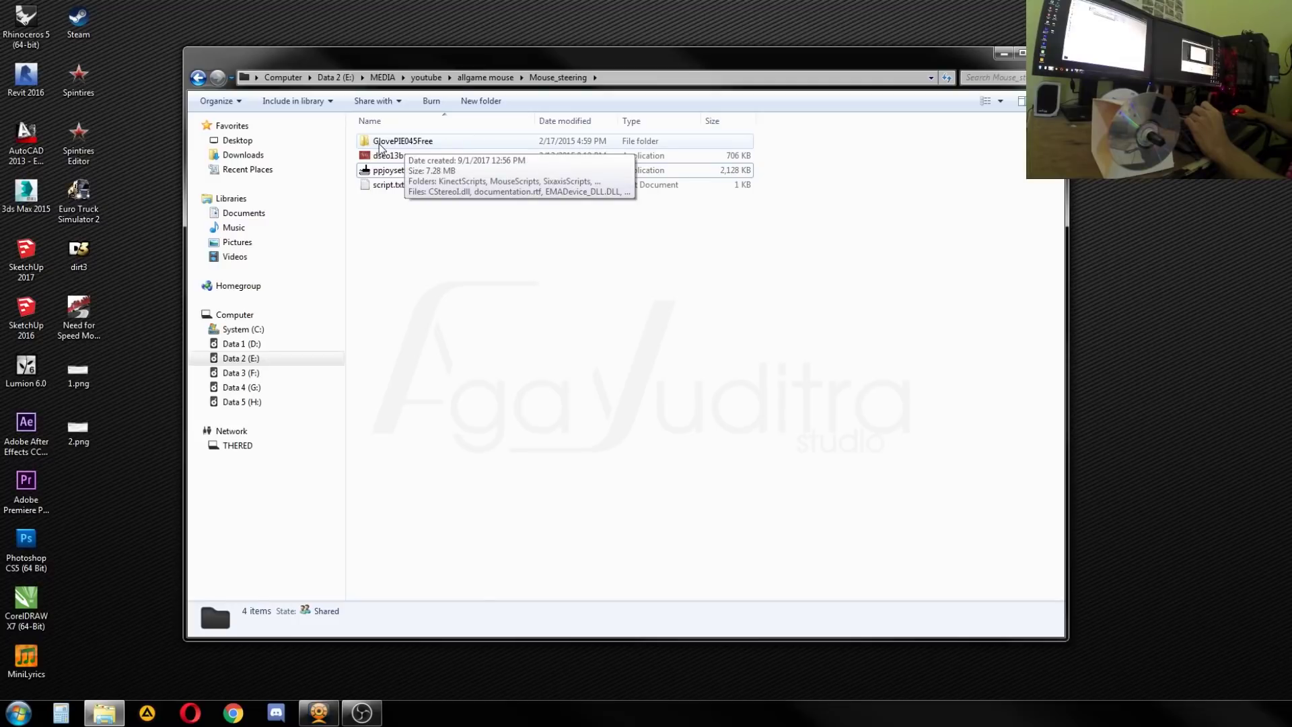
pyautogui.doubleClick(380, 146)
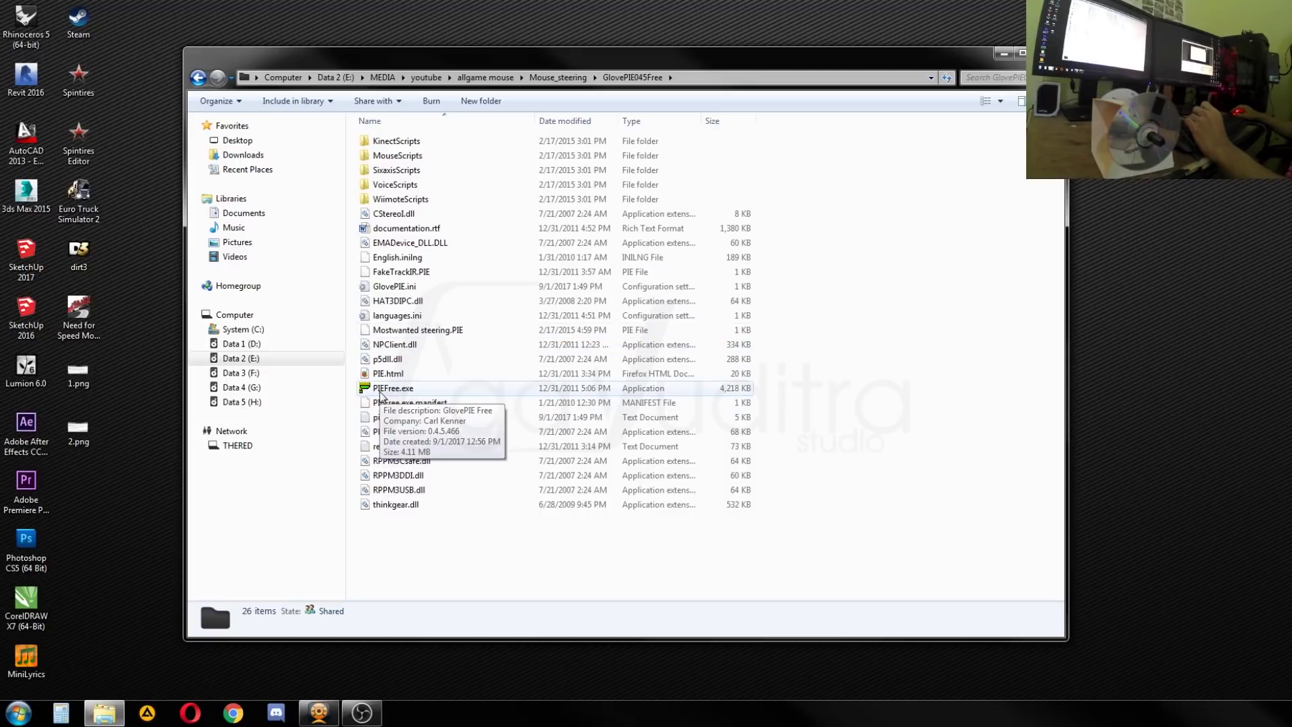
pyautogui.click(387, 394)
pyautogui.doubleClick(387, 395)
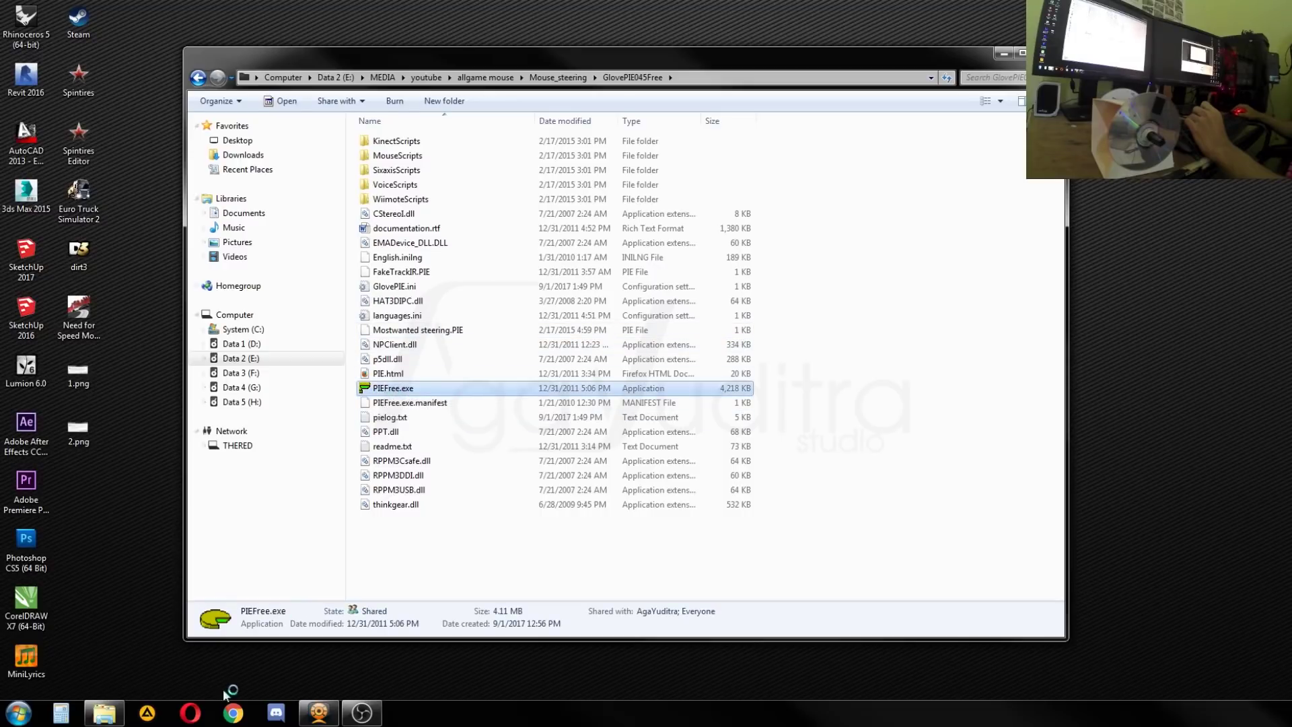
pyautogui.click(189, 713)
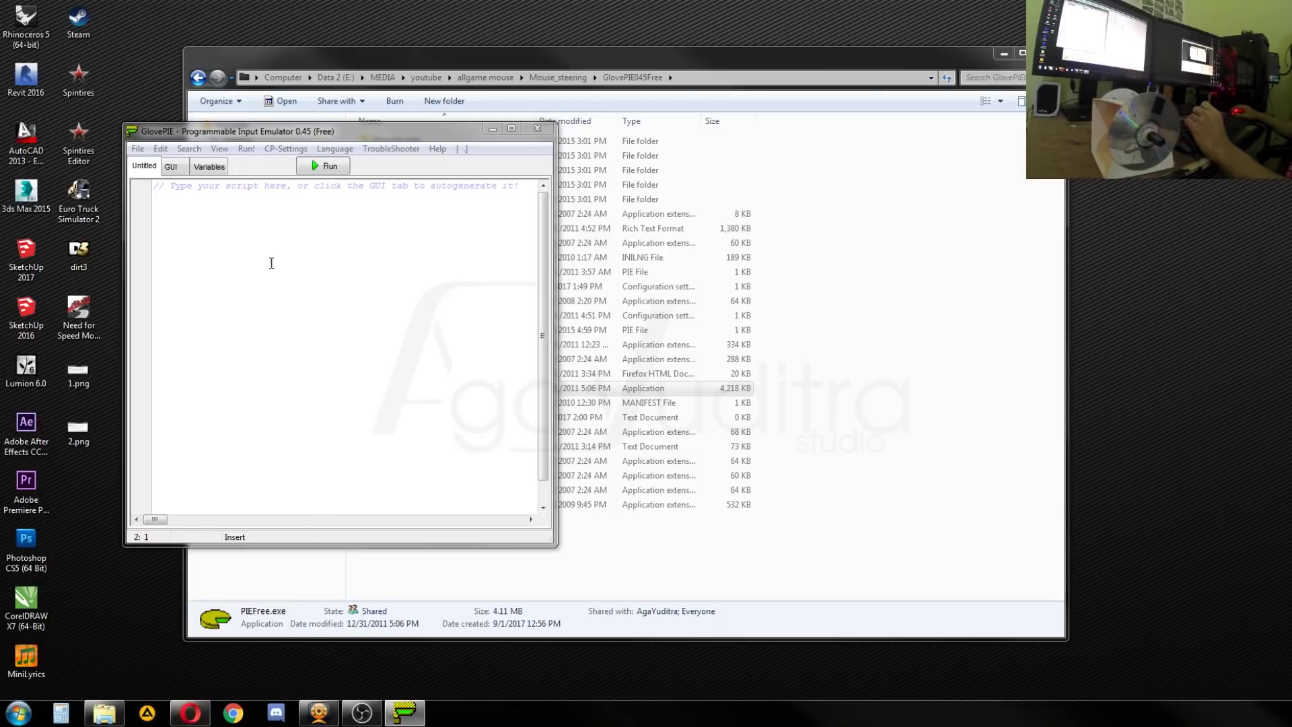
pyautogui.click(285, 209)
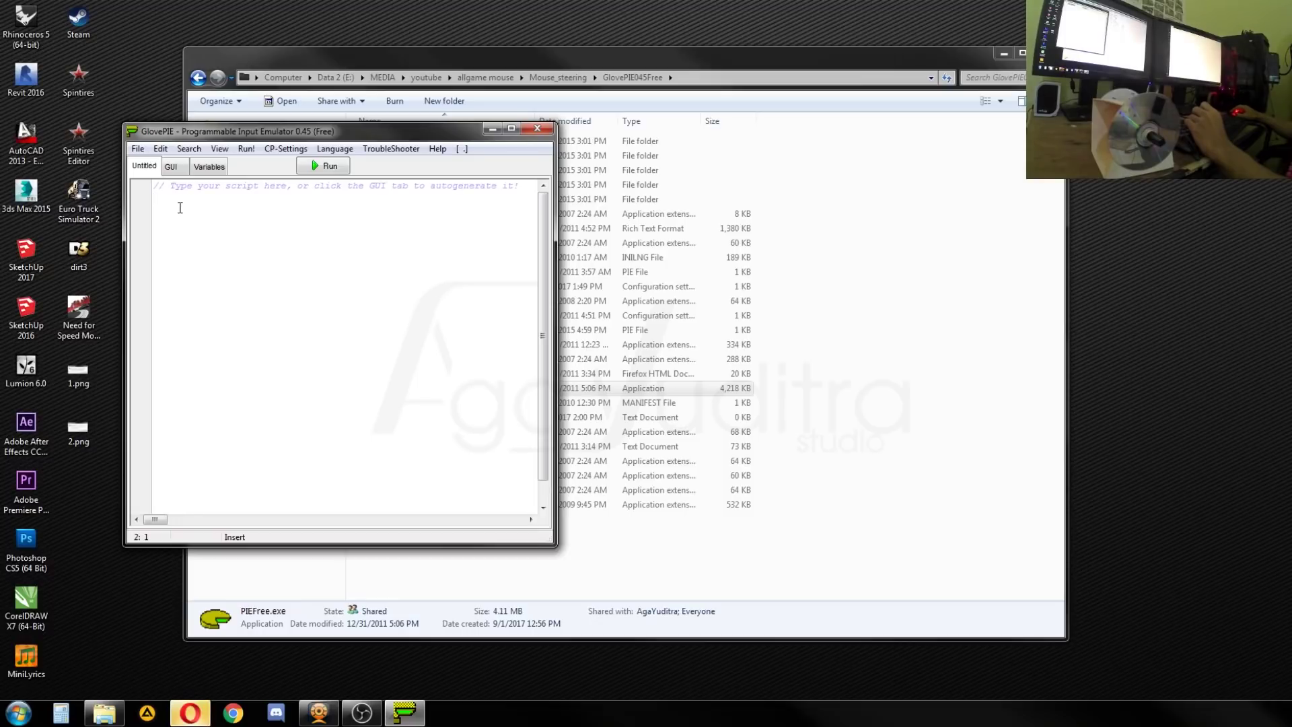
# Step: Open script.txt from the Mouse_steering folder and copy its three PPJoy script lines, from PPJoy1.analog0 to PPJoy.Digital1
pyautogui.click(865, 241)
pyautogui.click(546, 77)
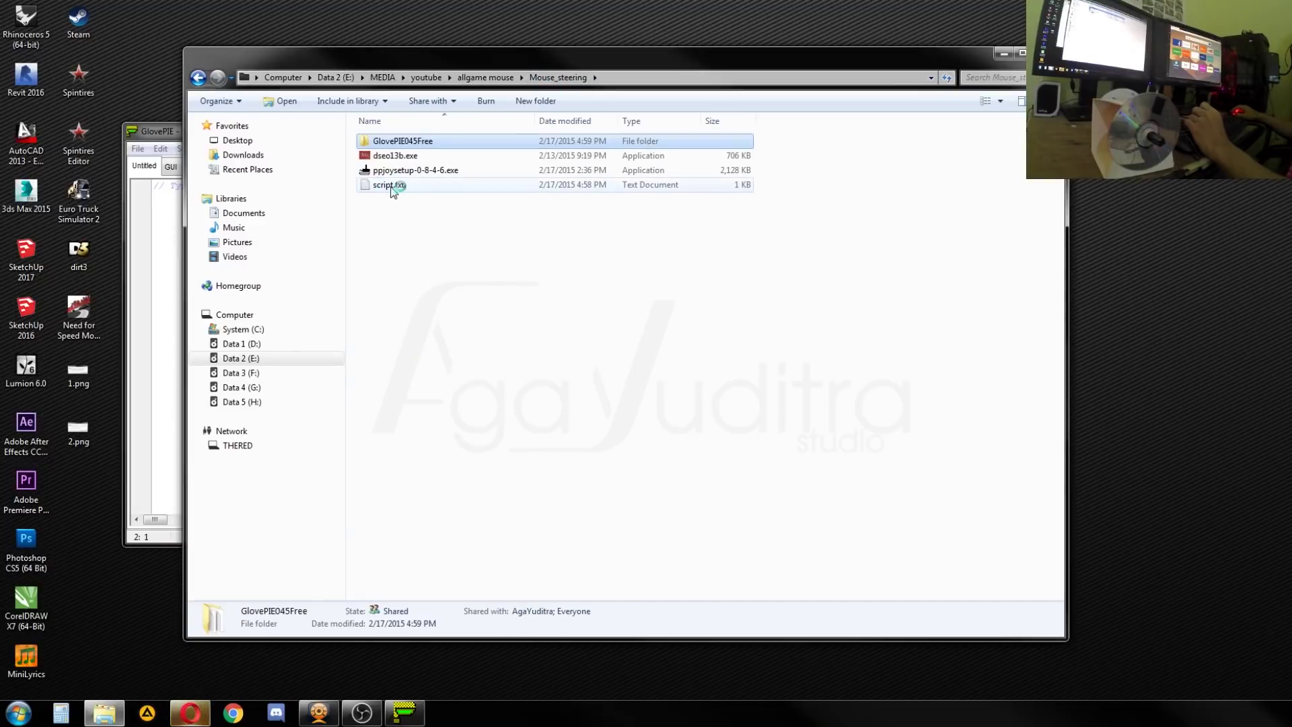
pyautogui.doubleClick(386, 185)
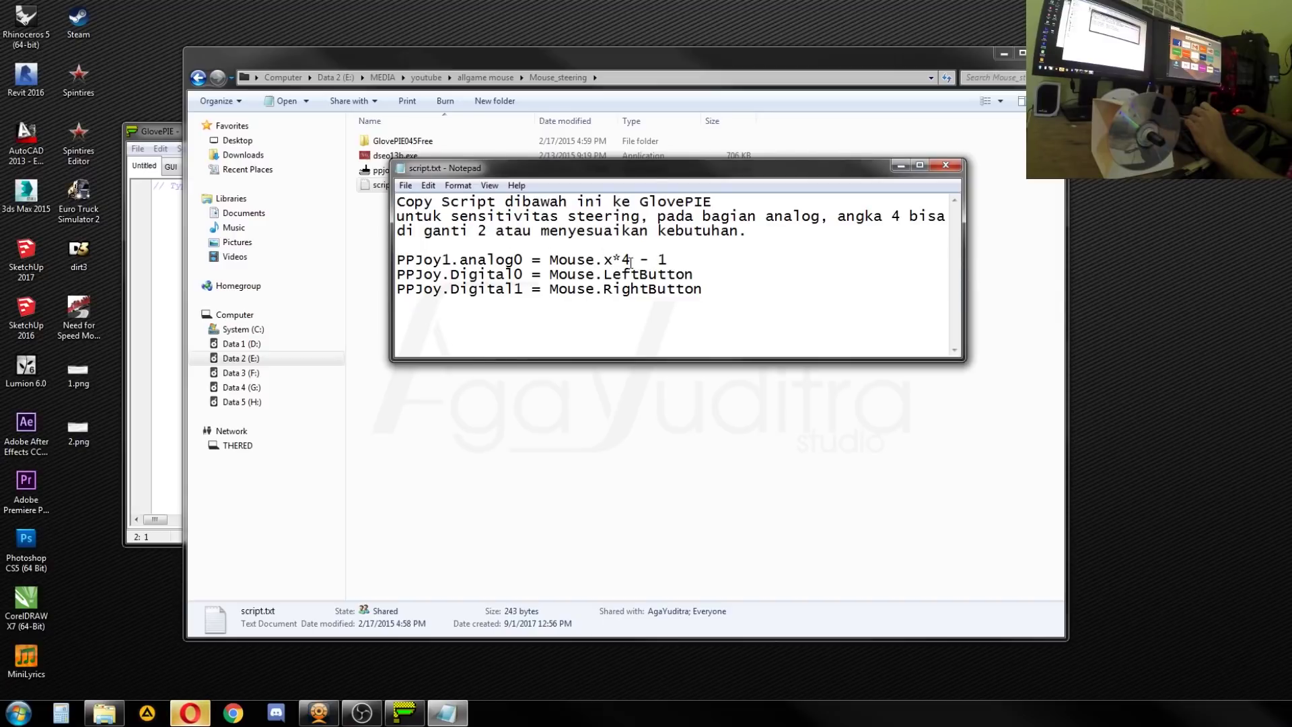
pyautogui.doubleClick(627, 260)
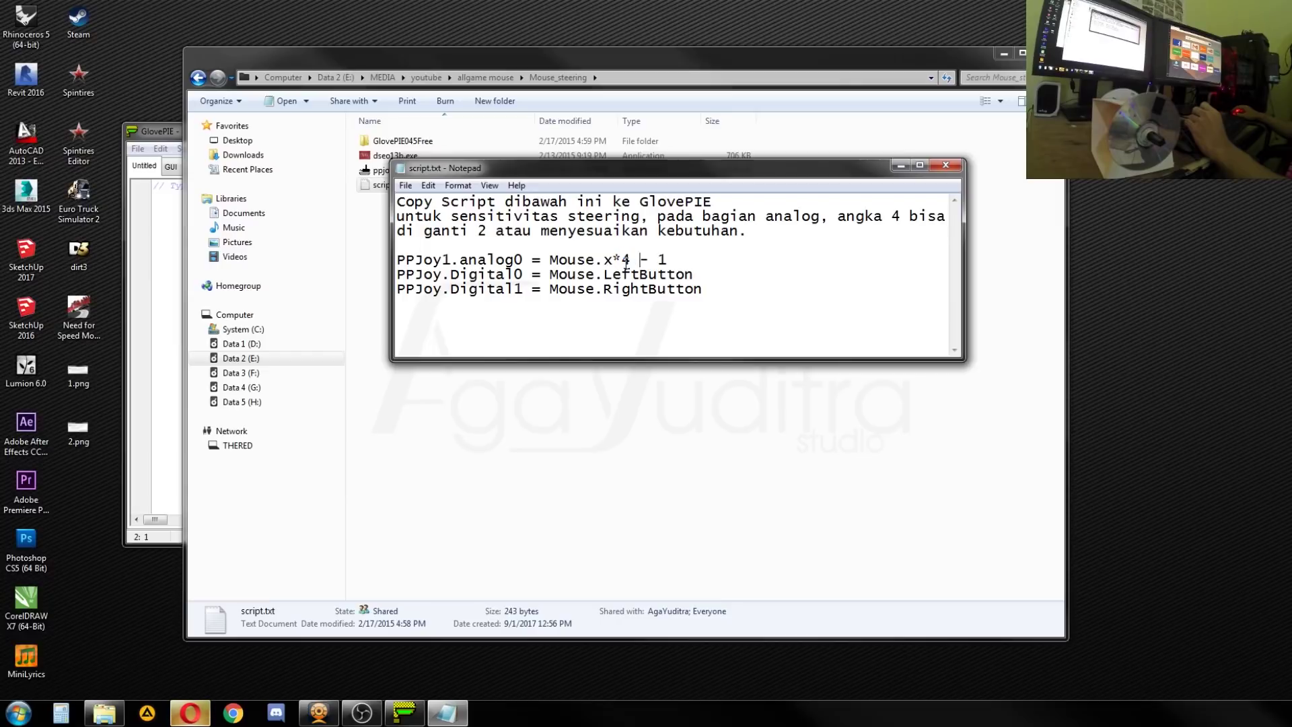
pyautogui.press('End')
pyautogui.moveTo(703, 289); pyautogui.dragTo(399, 259)
pyautogui.hotkey('ctrl', 'c')
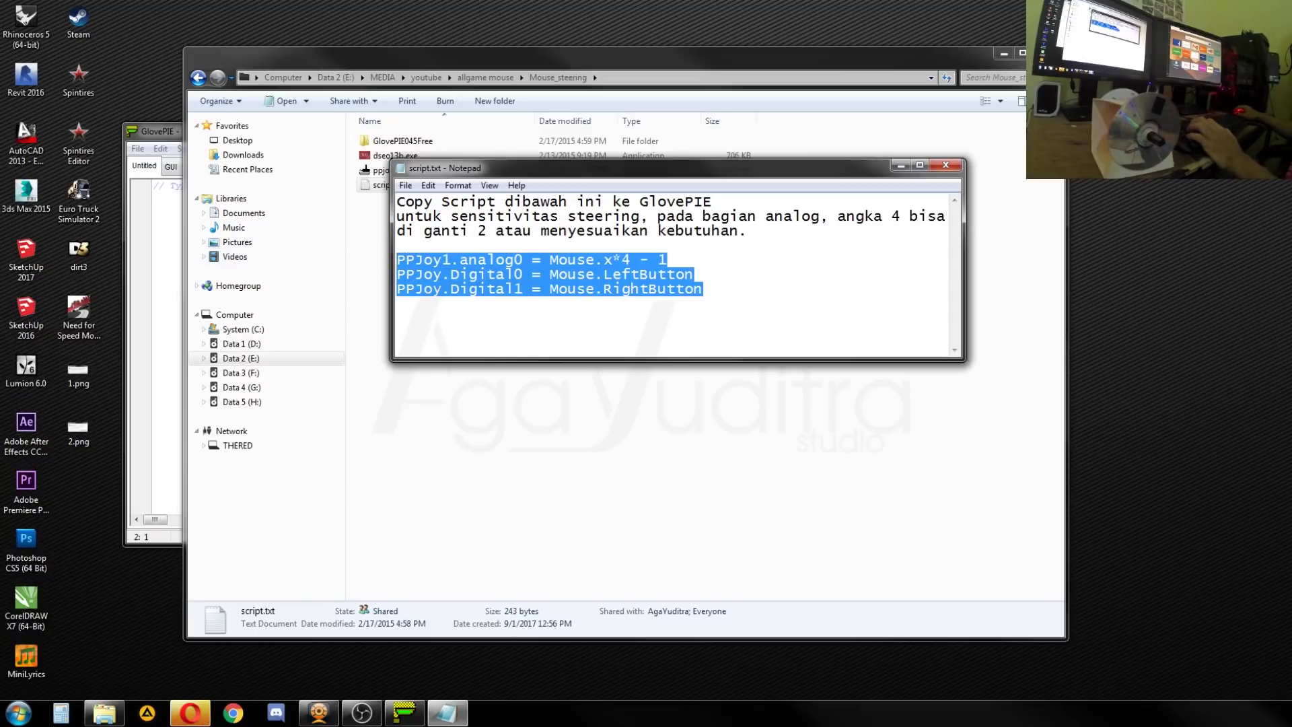
# Step: Paste the copied PPJoy lines below the comment in the GlovePIE script and run the script
pyautogui.click(163, 254)
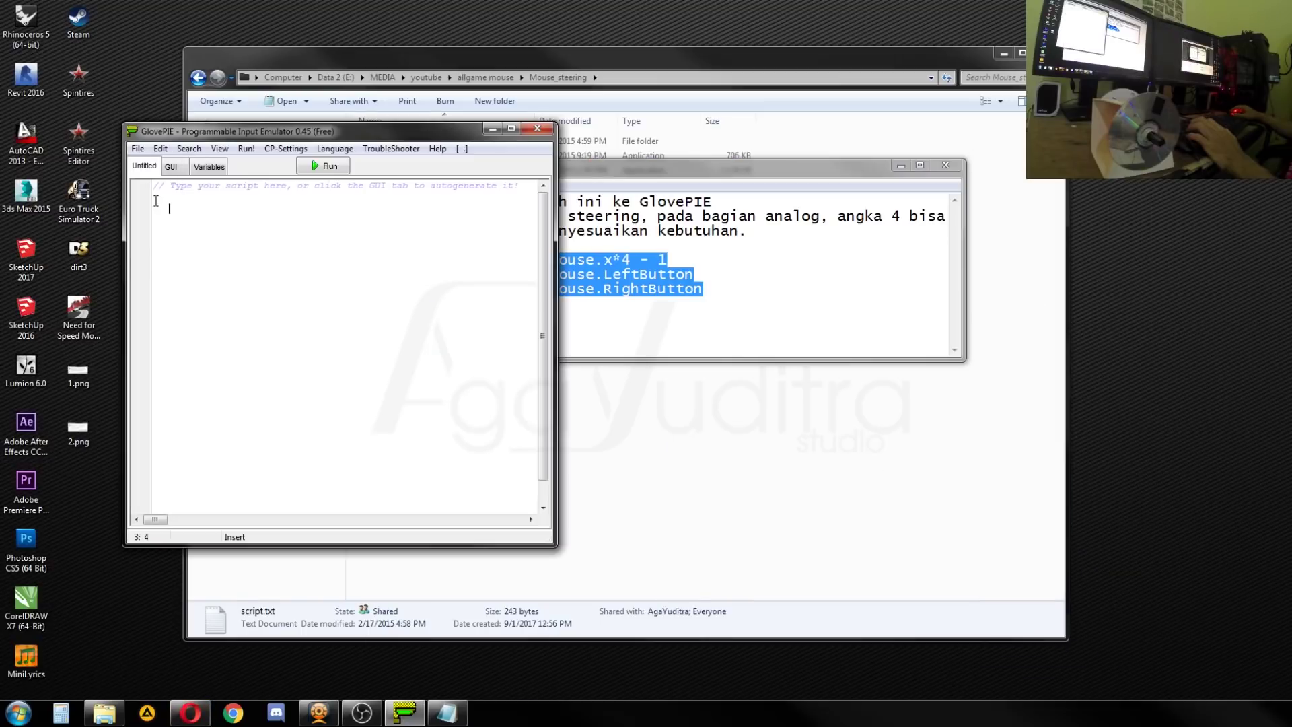
pyautogui.hotkey('ctrl', 'v')
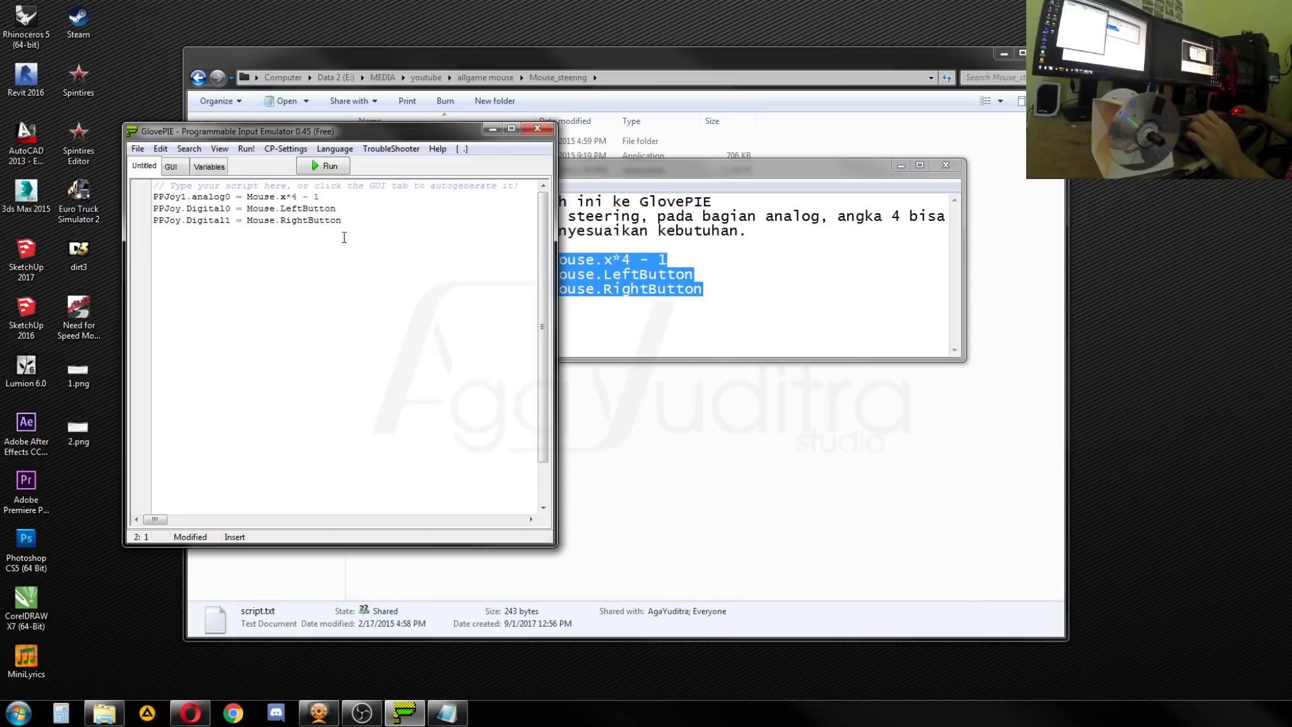
pyautogui.click(324, 166)
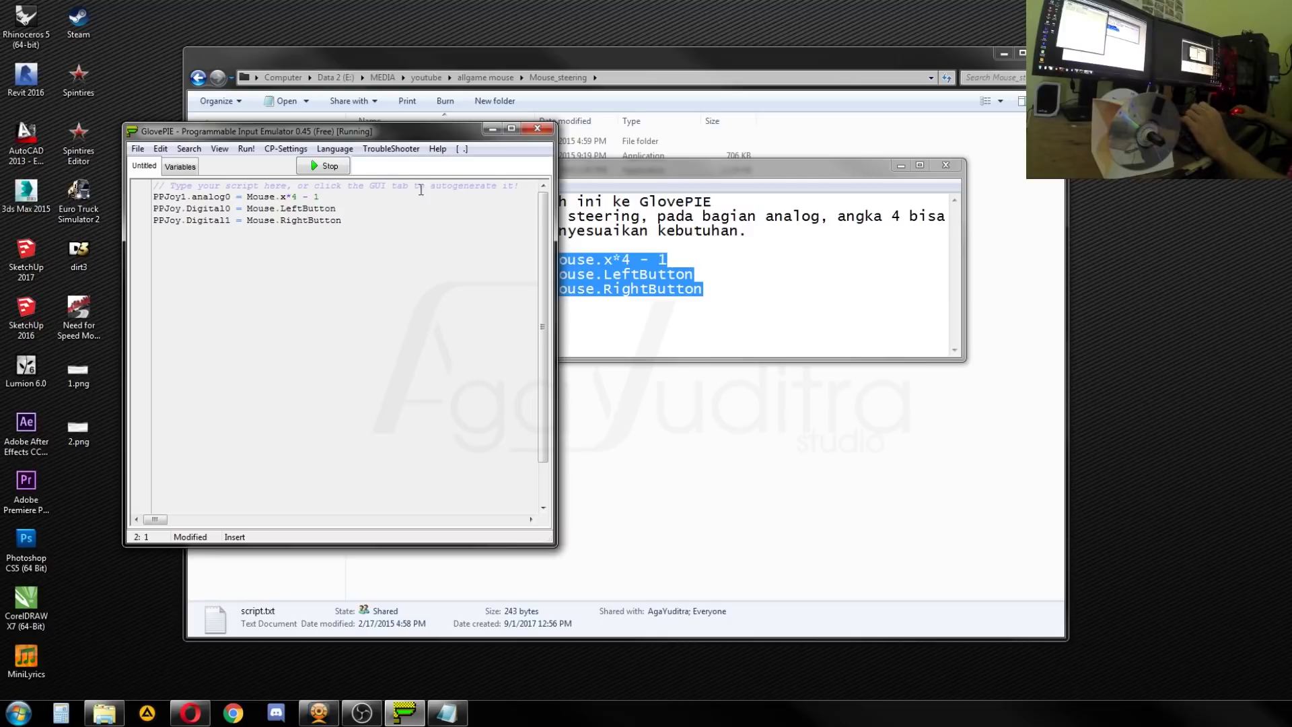
# Step: Open Paint and brush several long slanted black strokes with the steering mouse to show its direction of movement
pyautogui.click(18, 712)
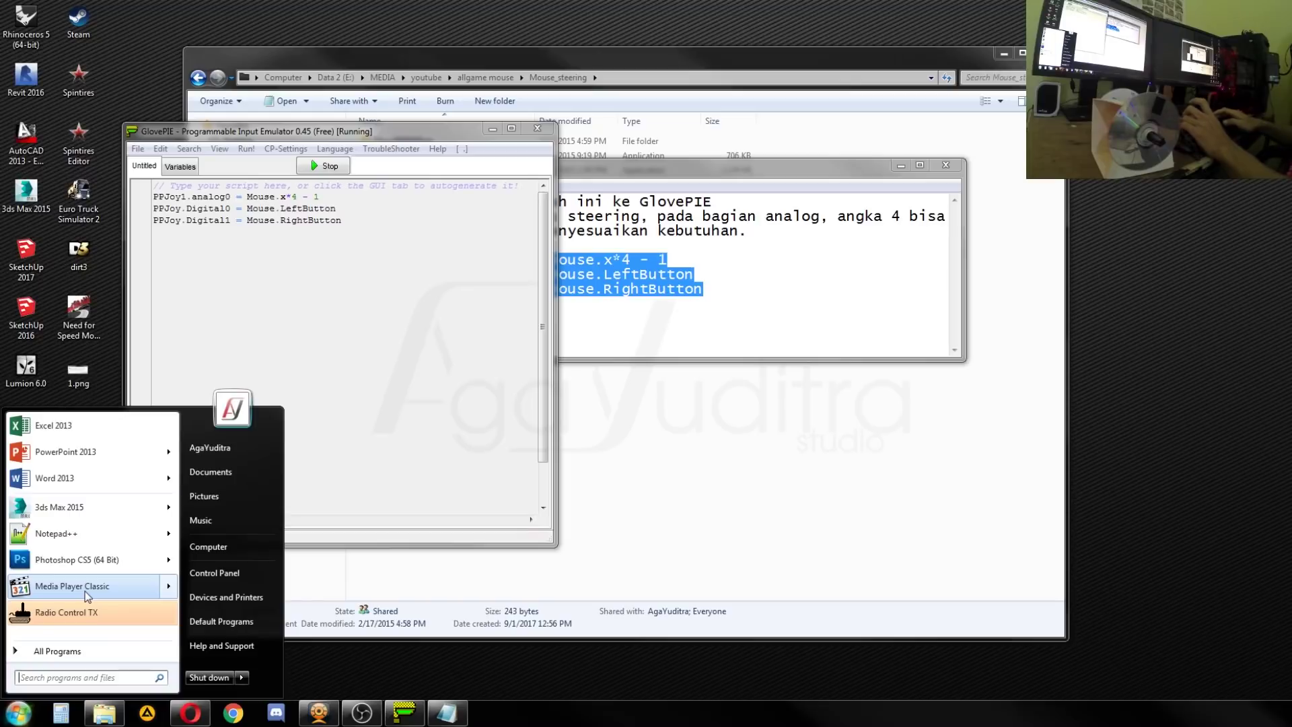
pyautogui.write('paint')
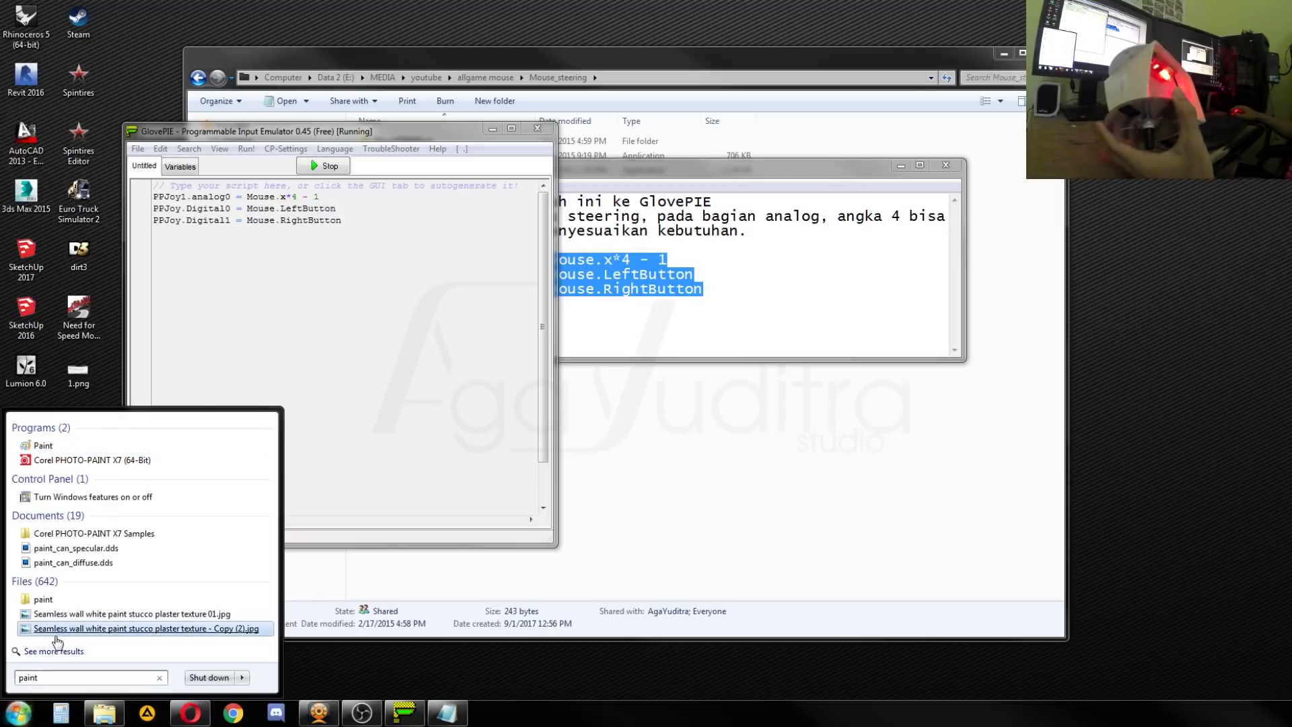
pyautogui.click(68, 448)
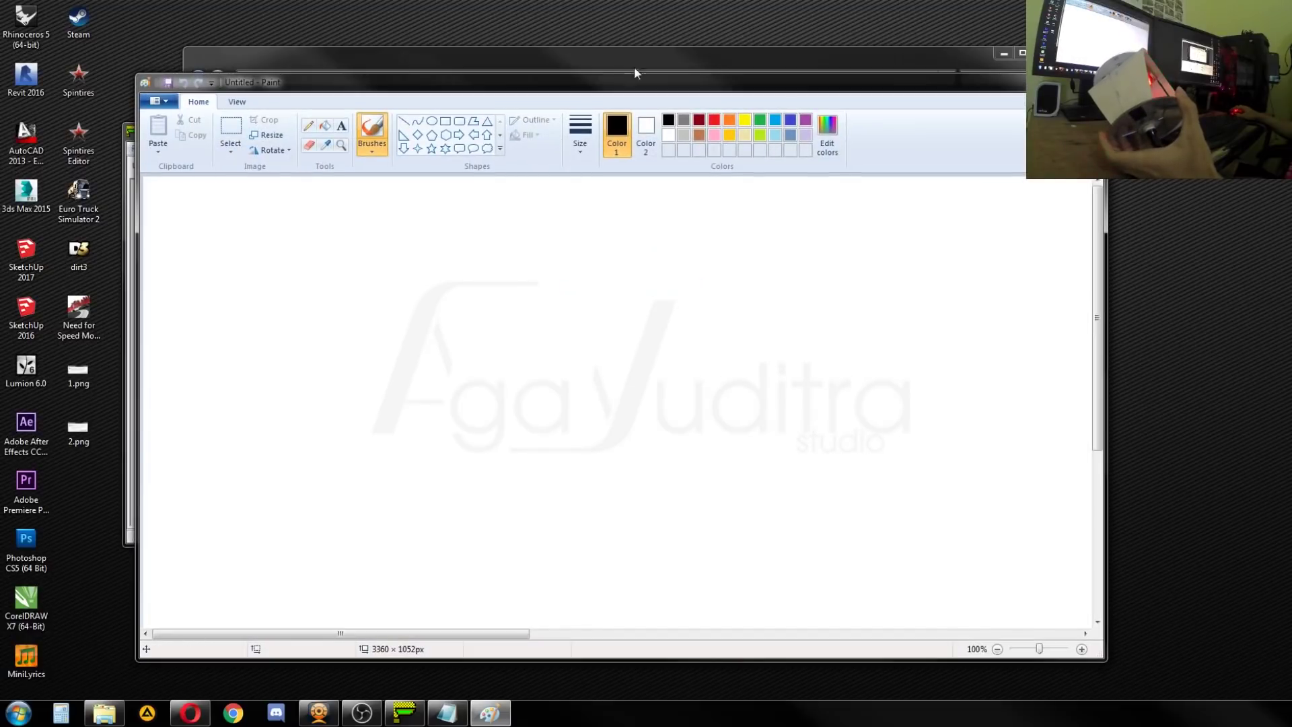
pyautogui.moveTo(624, 85)
pyautogui.mouseDown()
pyautogui.moveTo(541, 87)
pyautogui.moveTo(538, 76)
pyautogui.mouseUp()
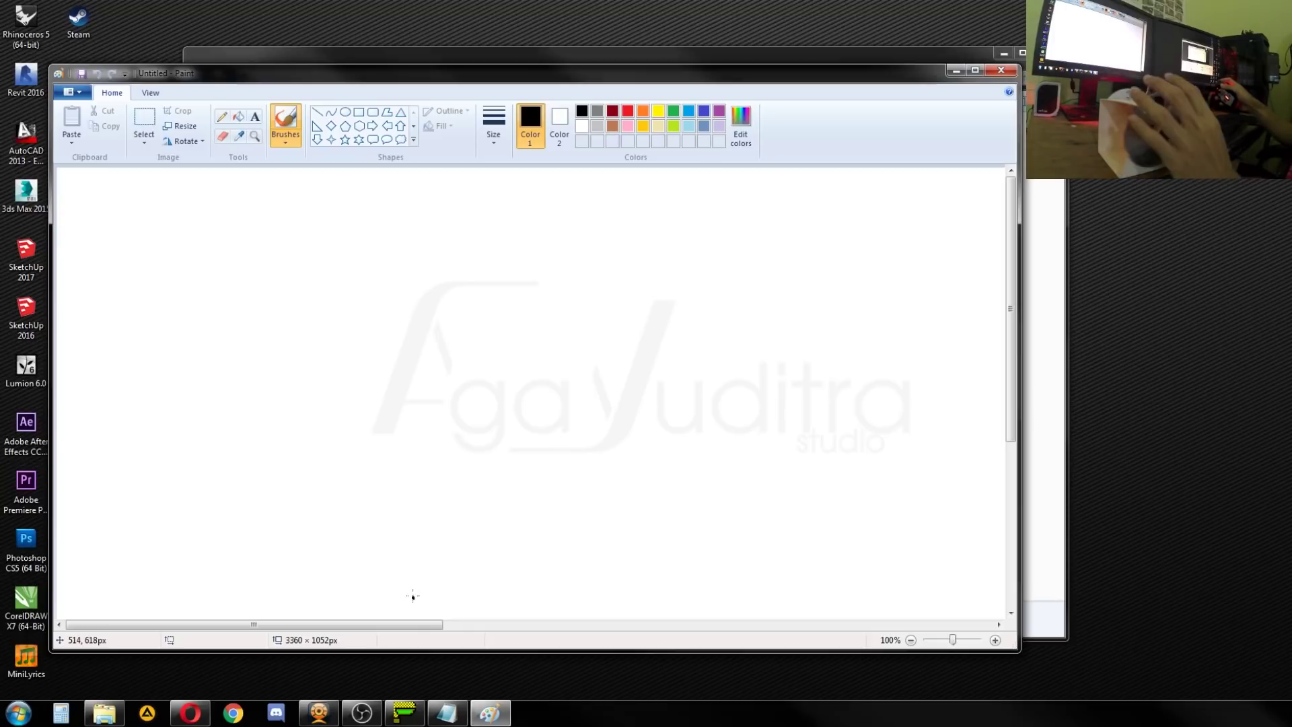
pyautogui.moveTo(413, 594)
pyautogui.mouseDown()
pyautogui.moveTo(533, 171)
pyautogui.moveTo(414, 569)
pyautogui.moveTo(397, 613)
pyautogui.moveTo(516, 183)
pyautogui.moveTo(382, 611)
pyautogui.mouseUp()
pyautogui.moveTo(402, 538); pyautogui.dragTo(503, 185)
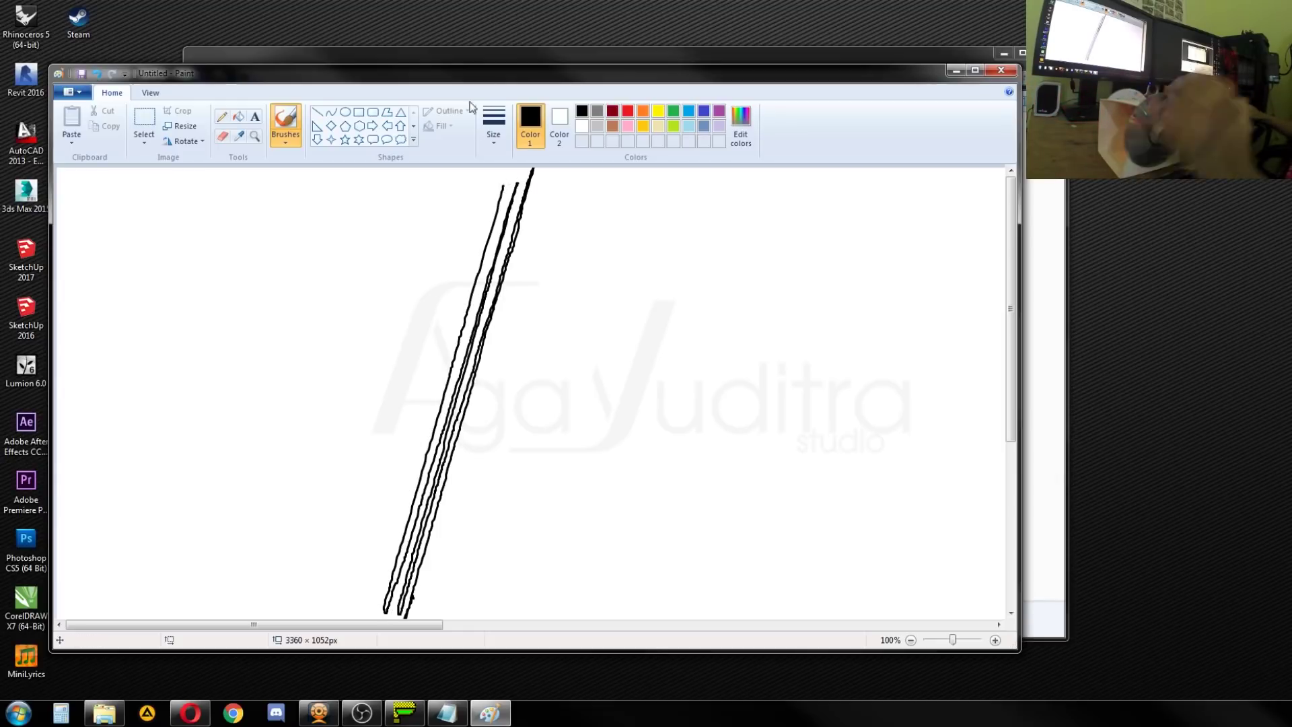
# Step: Draw a red near-vertical reference line and a small arrow beside the black strokes, and close Paint without saving
pyautogui.click(627, 110)
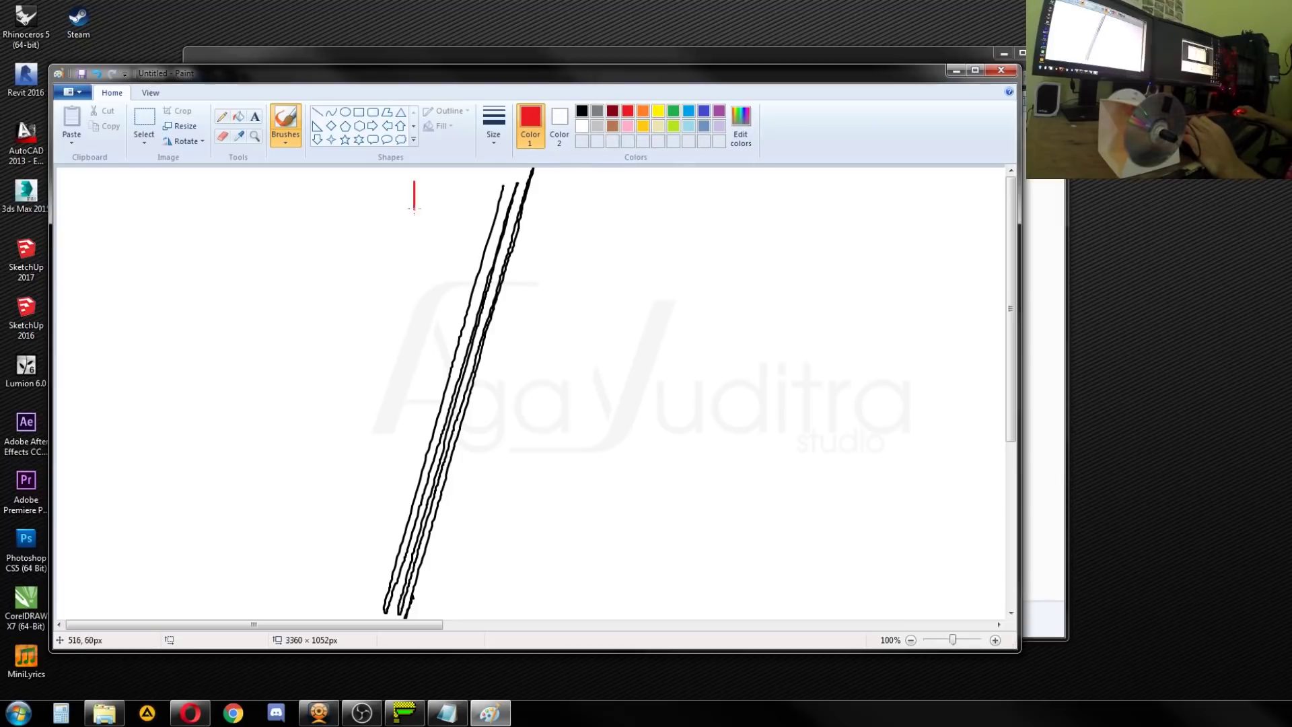
pyautogui.moveTo(413, 210); pyautogui.dragTo(400, 613)
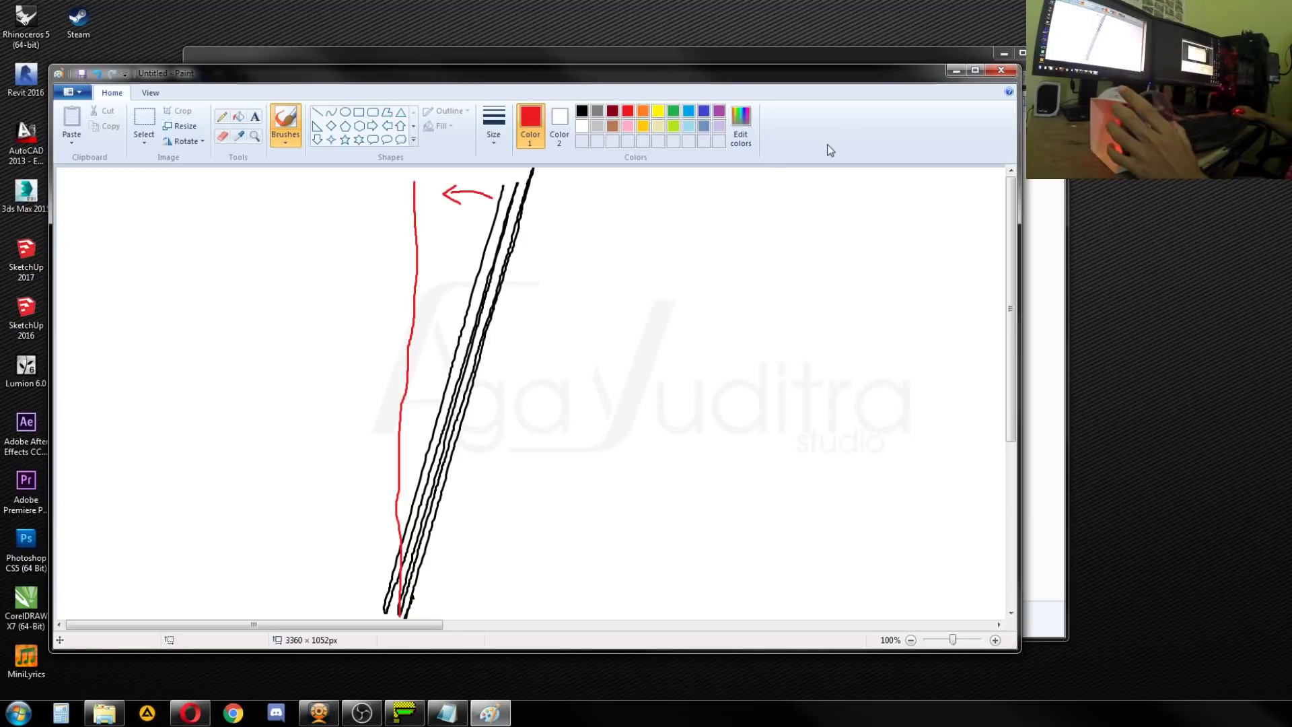
pyautogui.click(1000, 70)
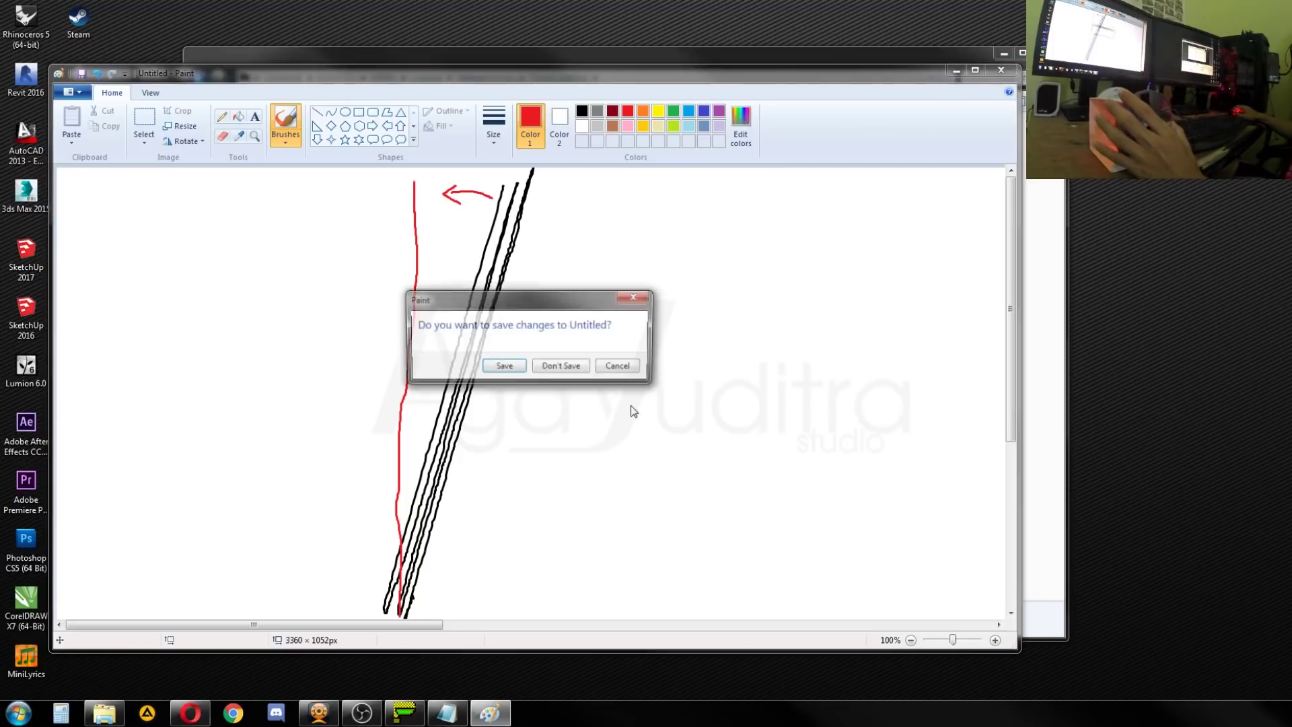
pyautogui.click(560, 365)
# Step: Test PPJoy Virtual Joystick 1's axis response in its USB game controller properties and return to the running GlovePIE script
pyautogui.click(352, 230)
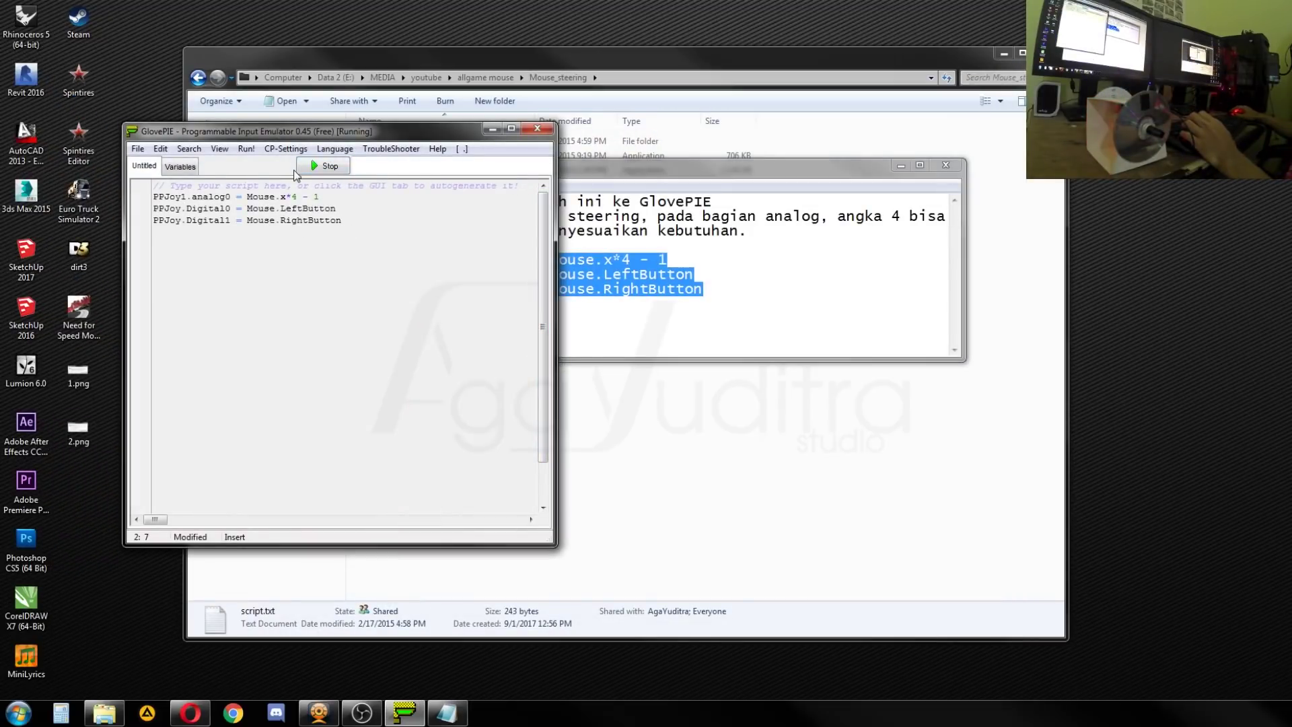
pyautogui.moveTo(304, 133); pyautogui.dragTo(375, 130)
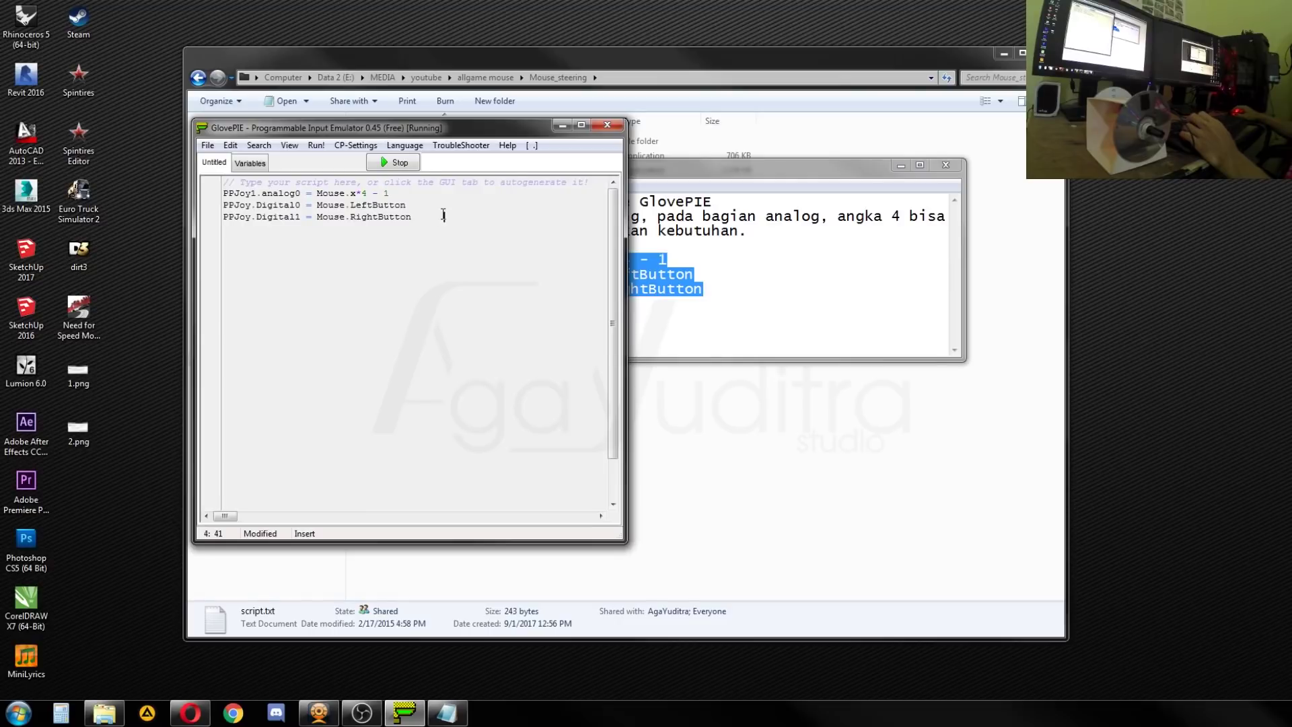
pyautogui.click(18, 713)
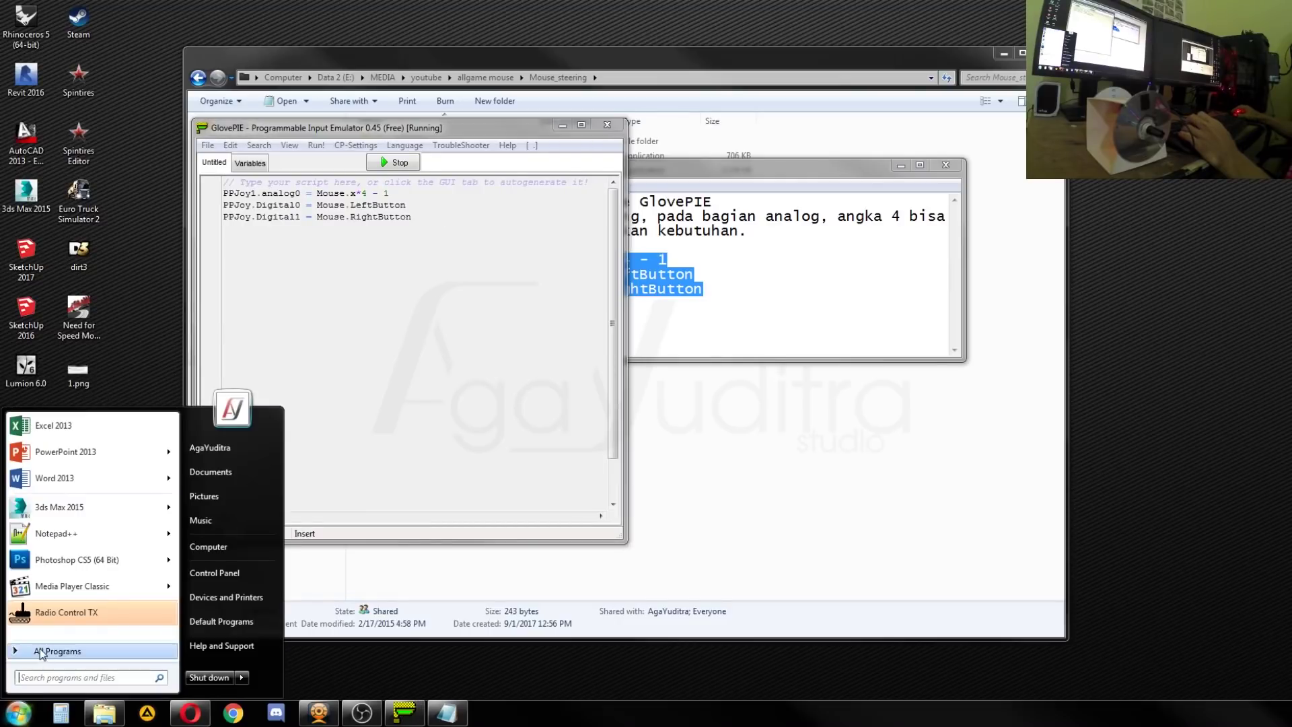
pyautogui.write('usb')
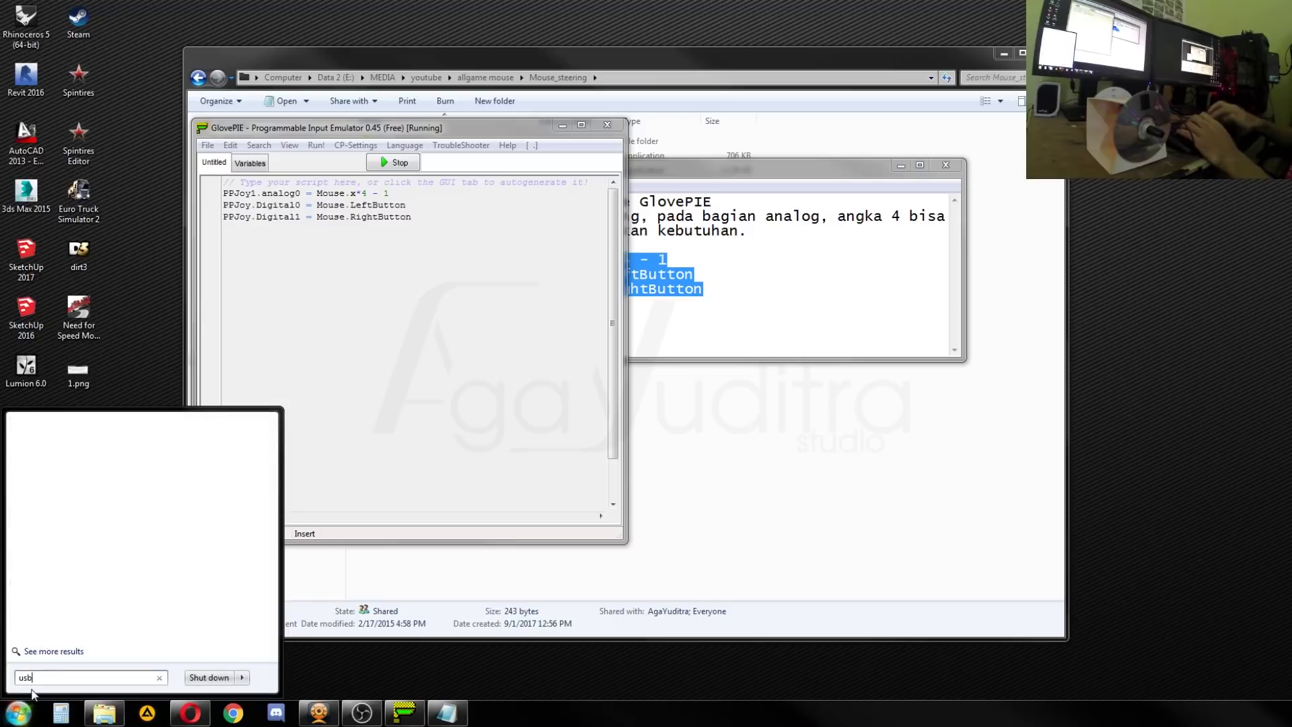
pyautogui.click(86, 512)
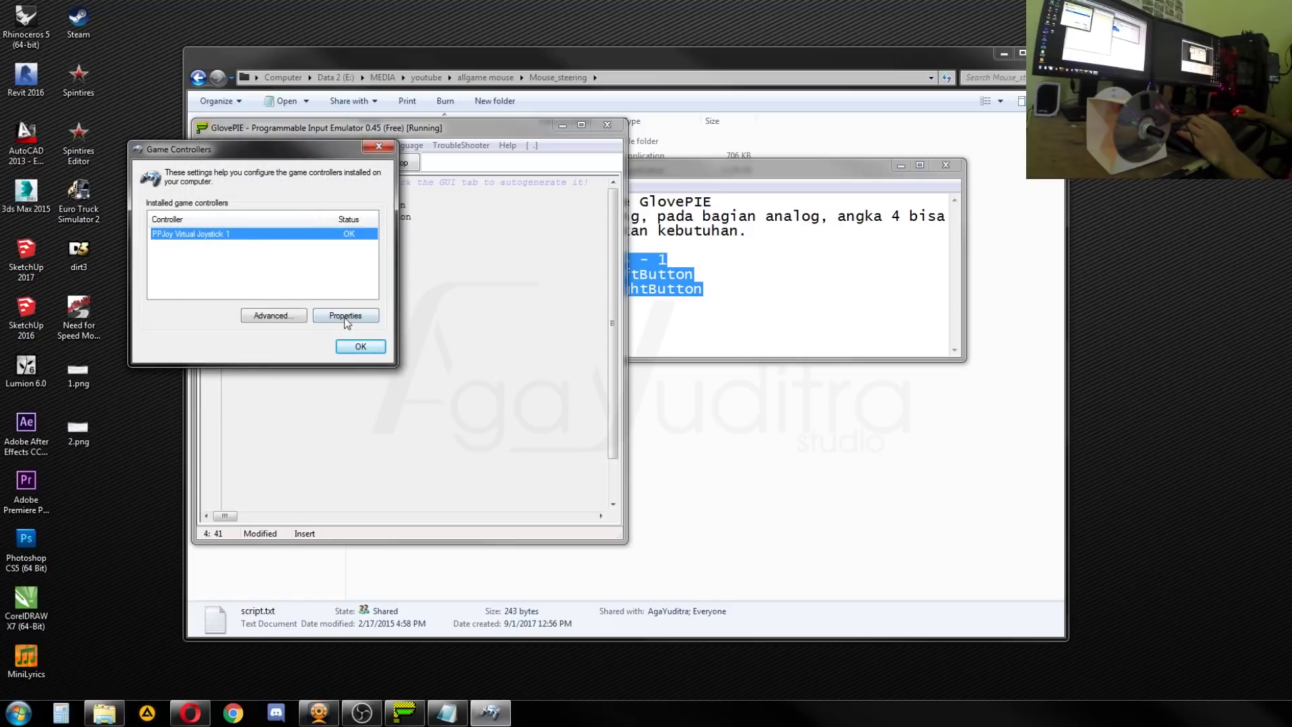
pyautogui.click(346, 316)
pyautogui.moveTo(1134, 207); pyautogui.dragTo(676, 196)
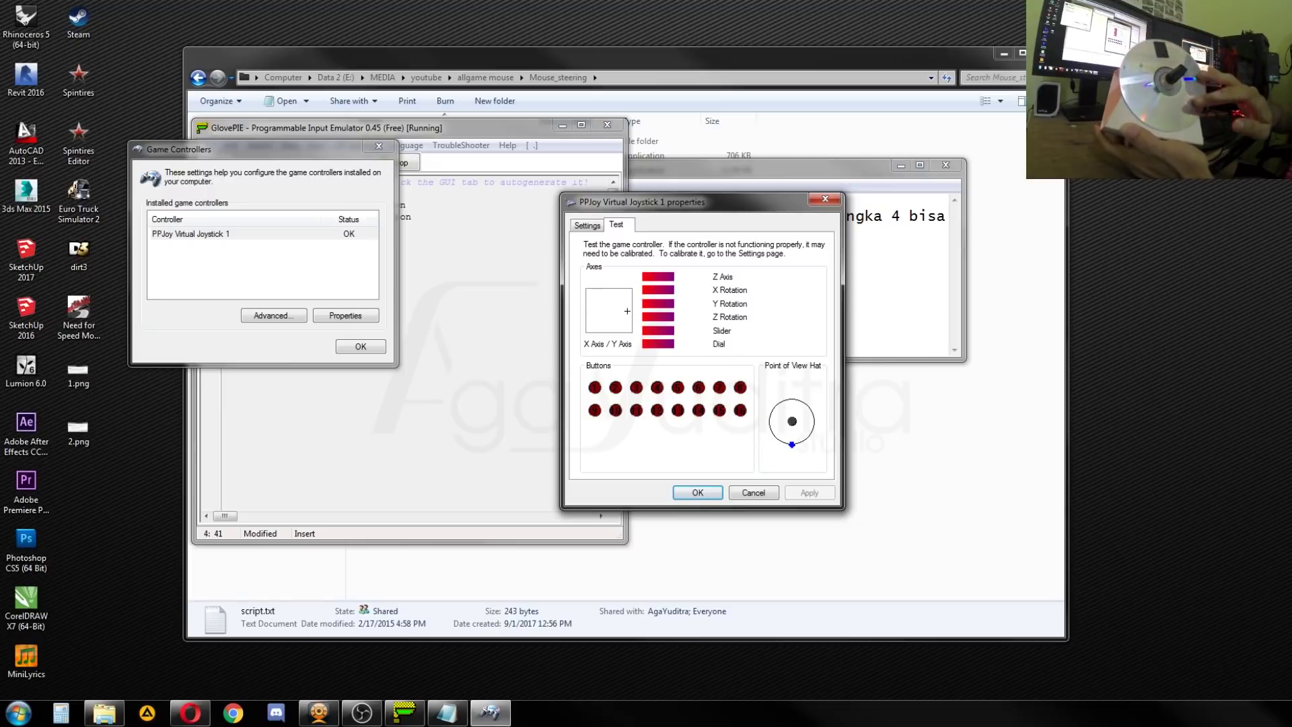
pyautogui.click(443, 257)
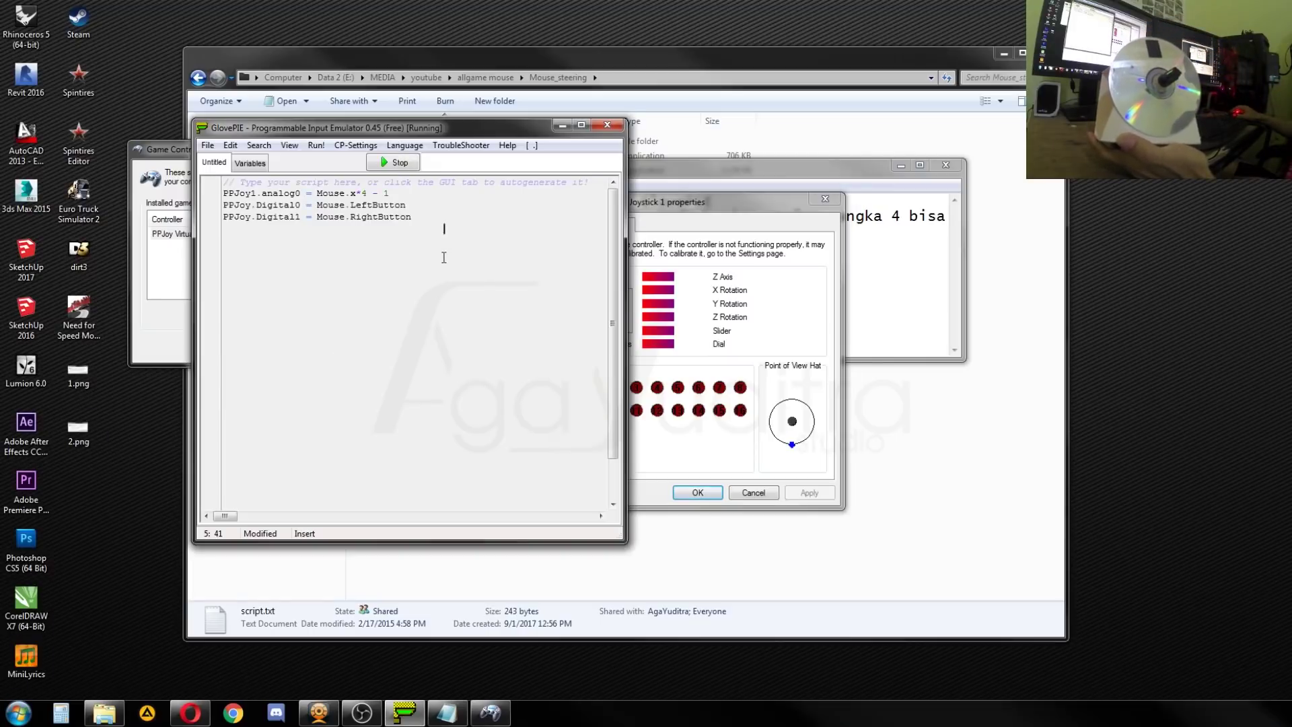
# Step: Stop the script, change the Mouse.x multiplier to 2, rerun it and test the steering axis in the joystick properties
pyautogui.click(398, 164)
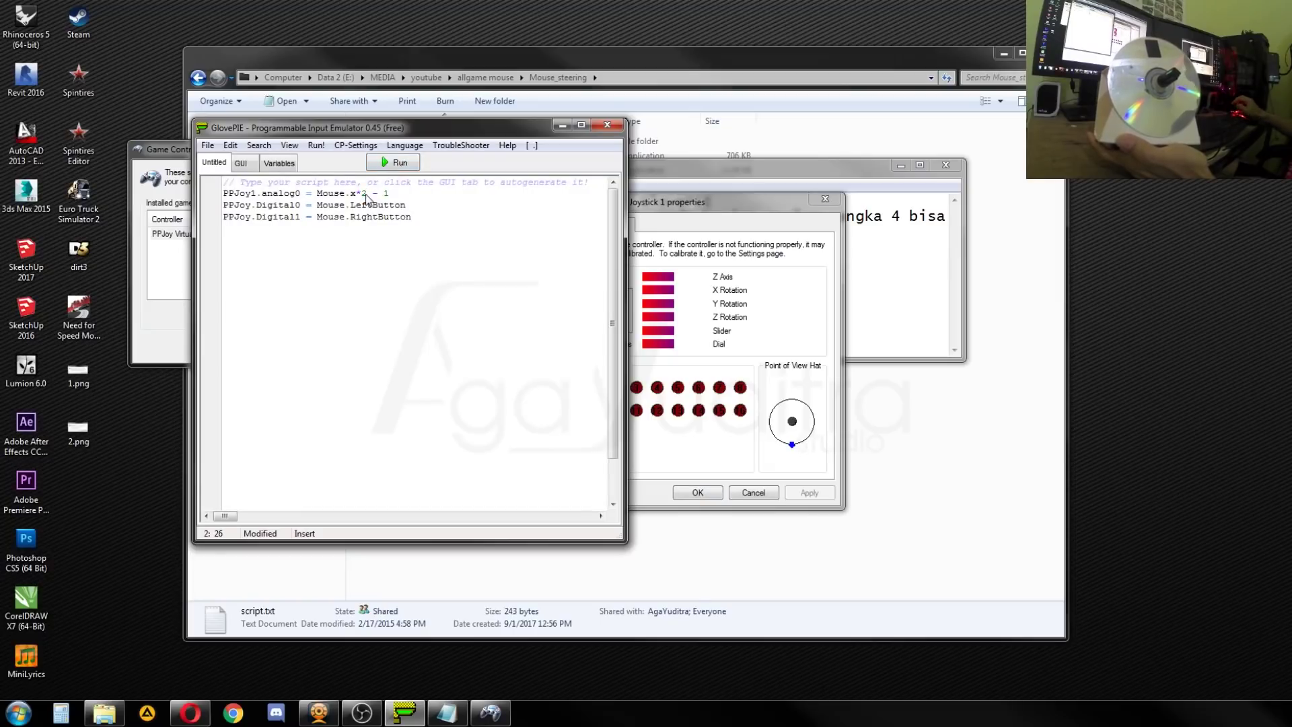
pyautogui.click(396, 165)
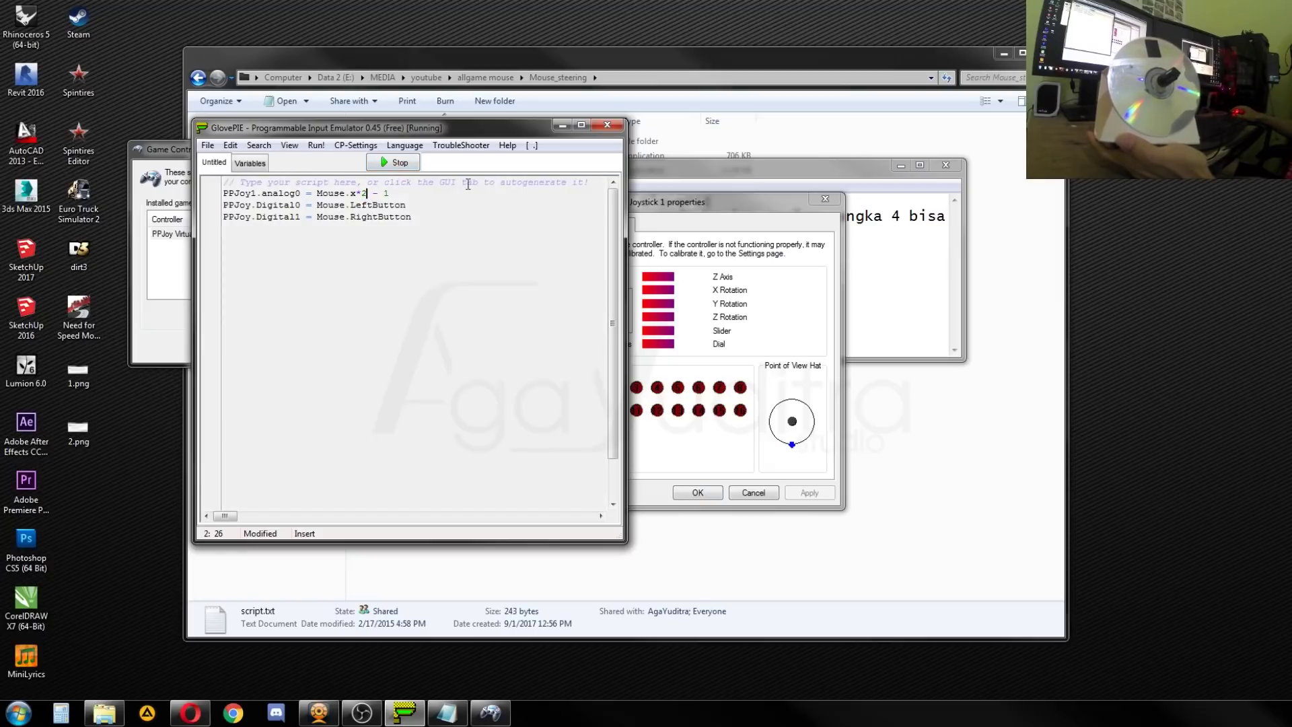
pyautogui.click(714, 204)
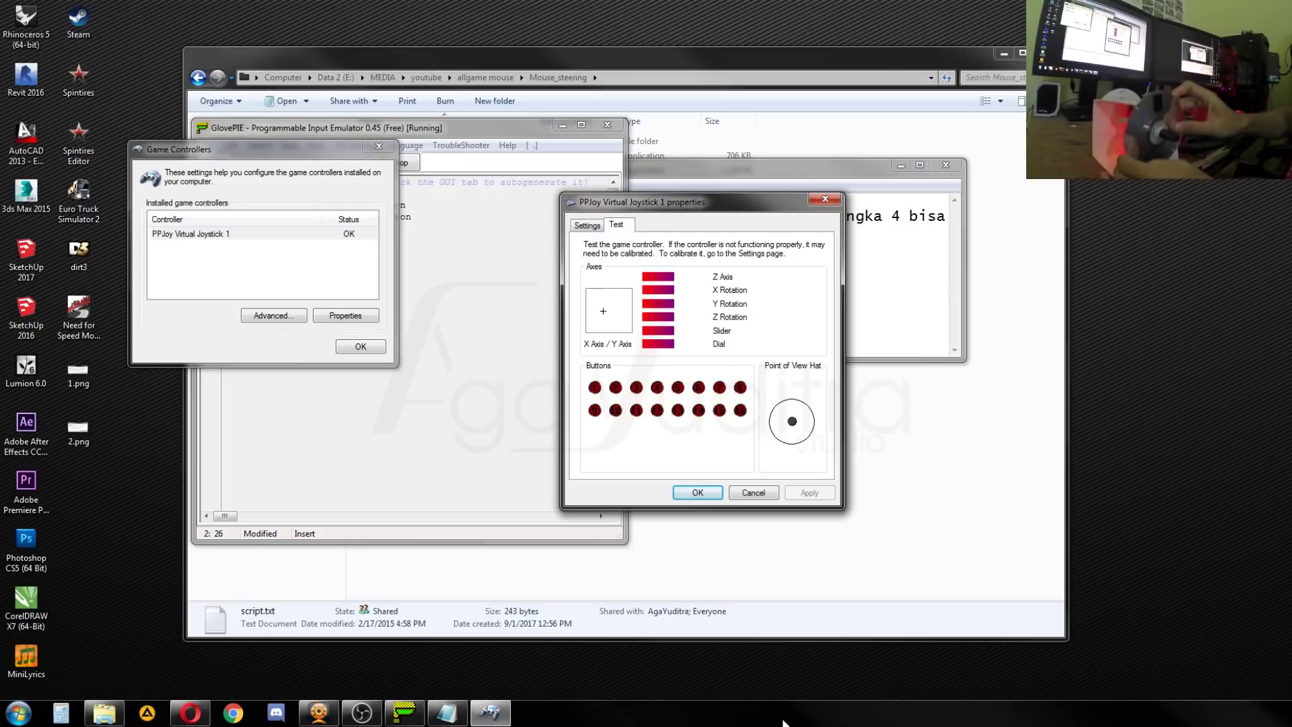
# Step: Close the joystick dialogs and script.txt, minimize GlovePIE and the folder window, and refresh the desktop
pyautogui.click(699, 493)
pyautogui.click(361, 347)
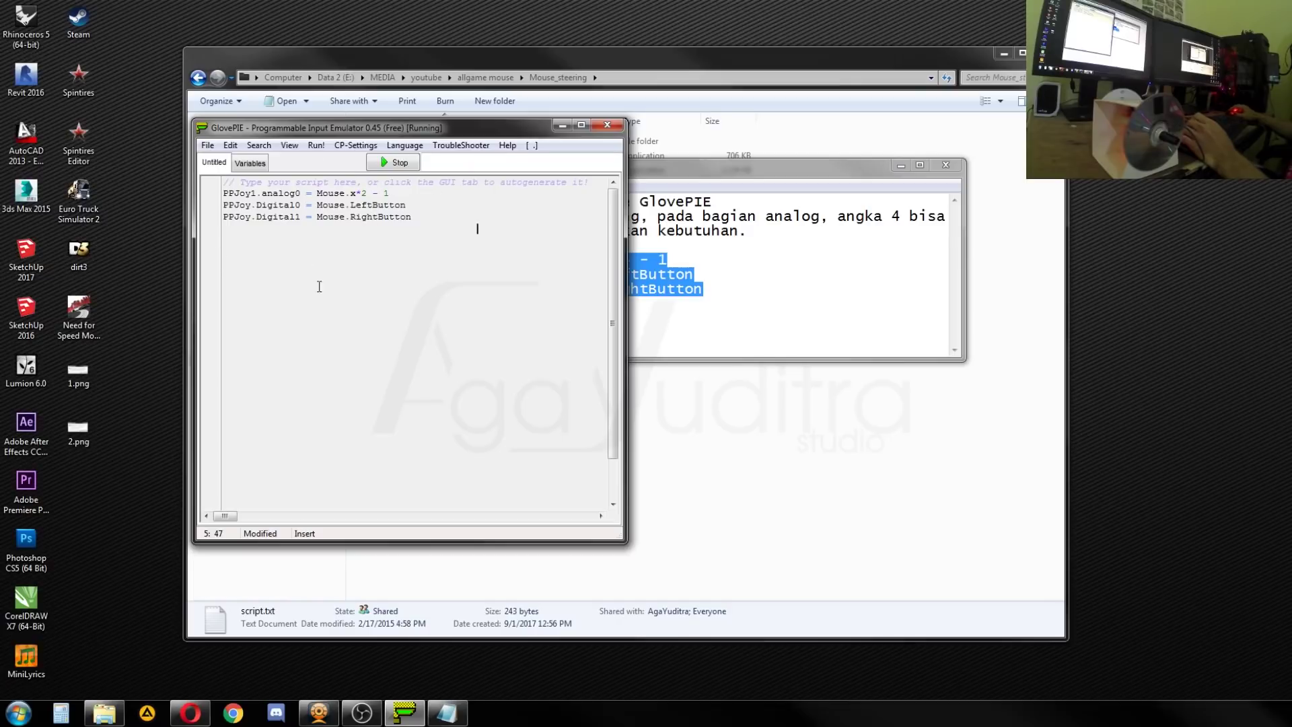
pyautogui.click(559, 127)
pyautogui.click(699, 285)
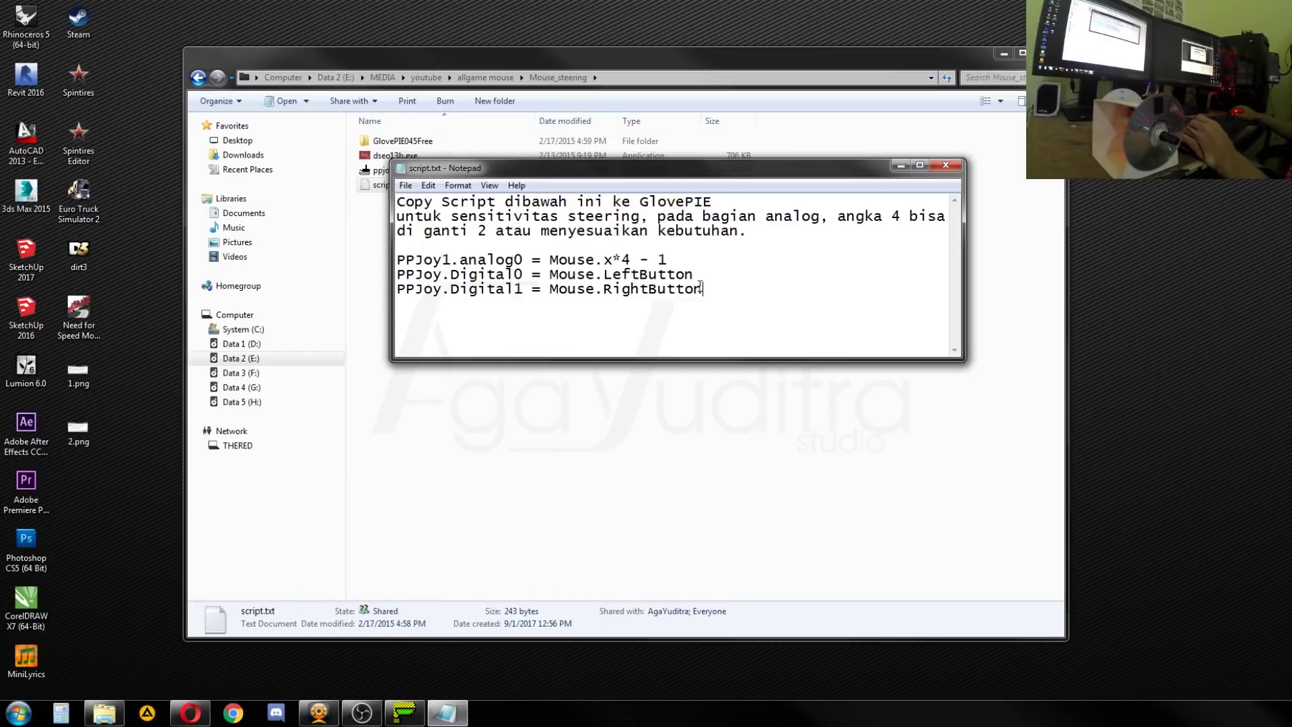
pyautogui.click(945, 165)
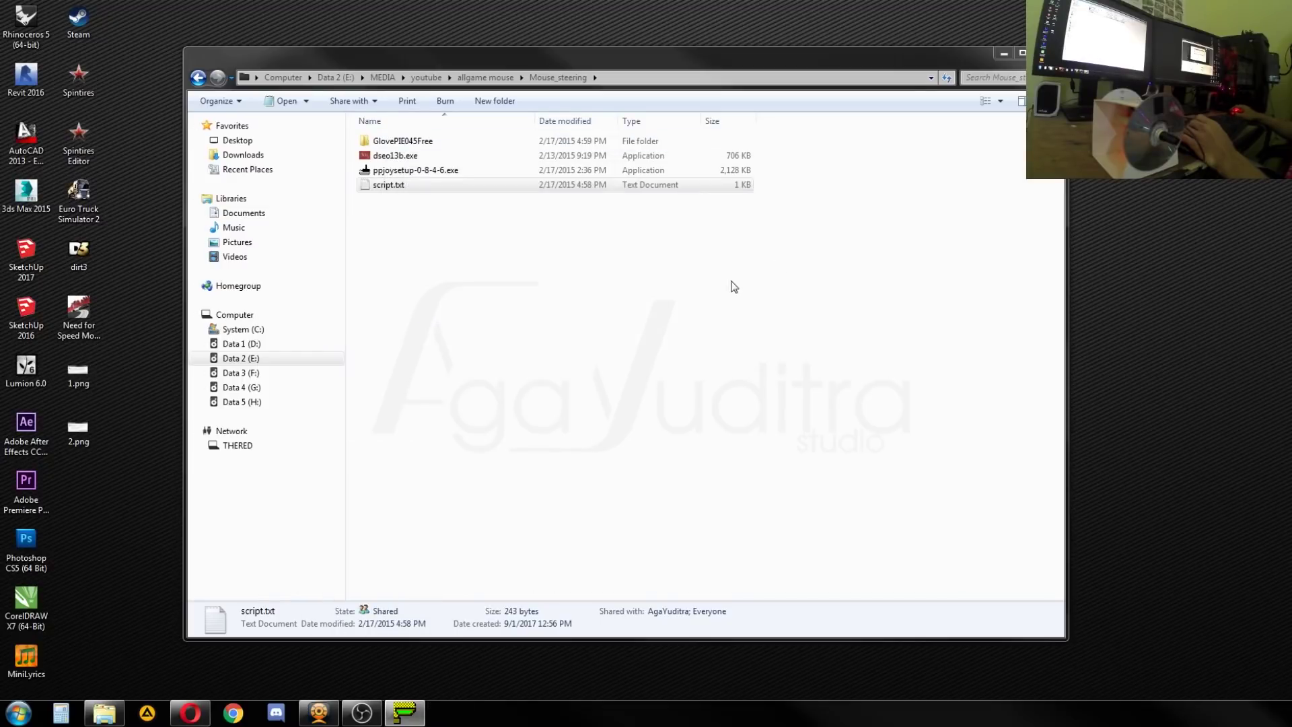
pyautogui.click(1002, 53)
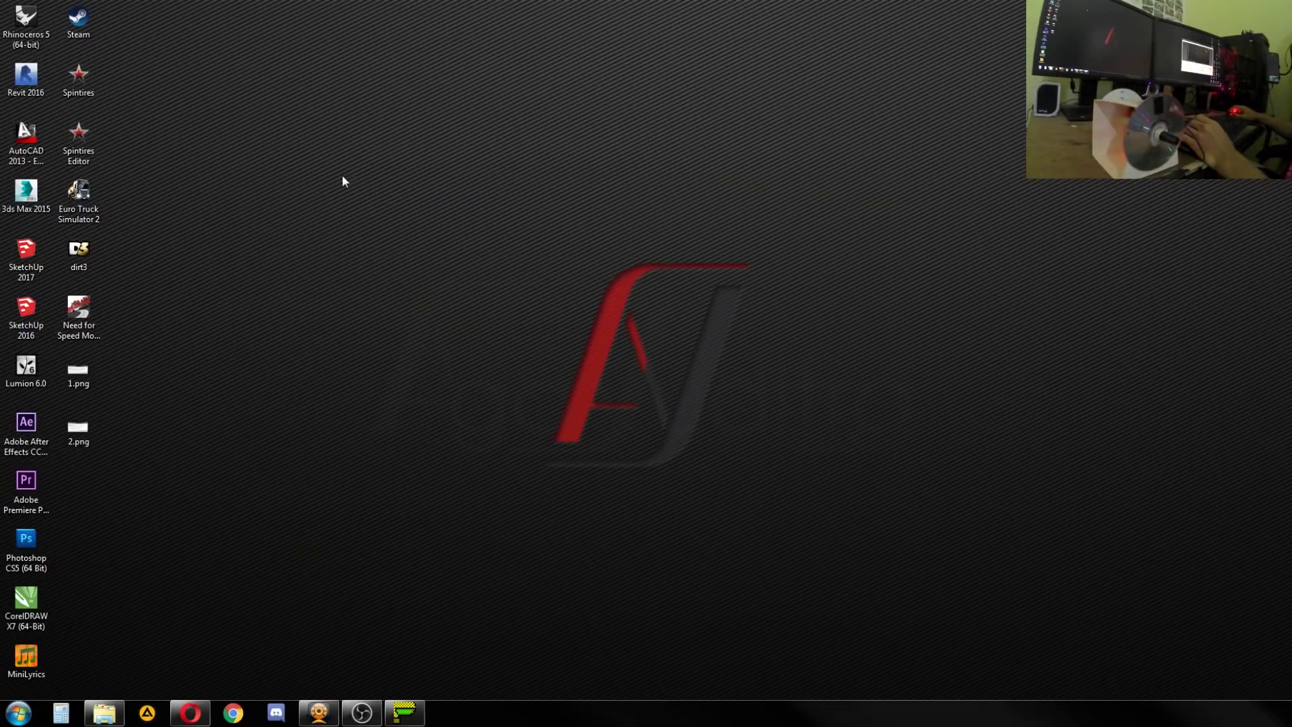
pyautogui.rightClick(342, 178)
pyautogui.click(376, 237)
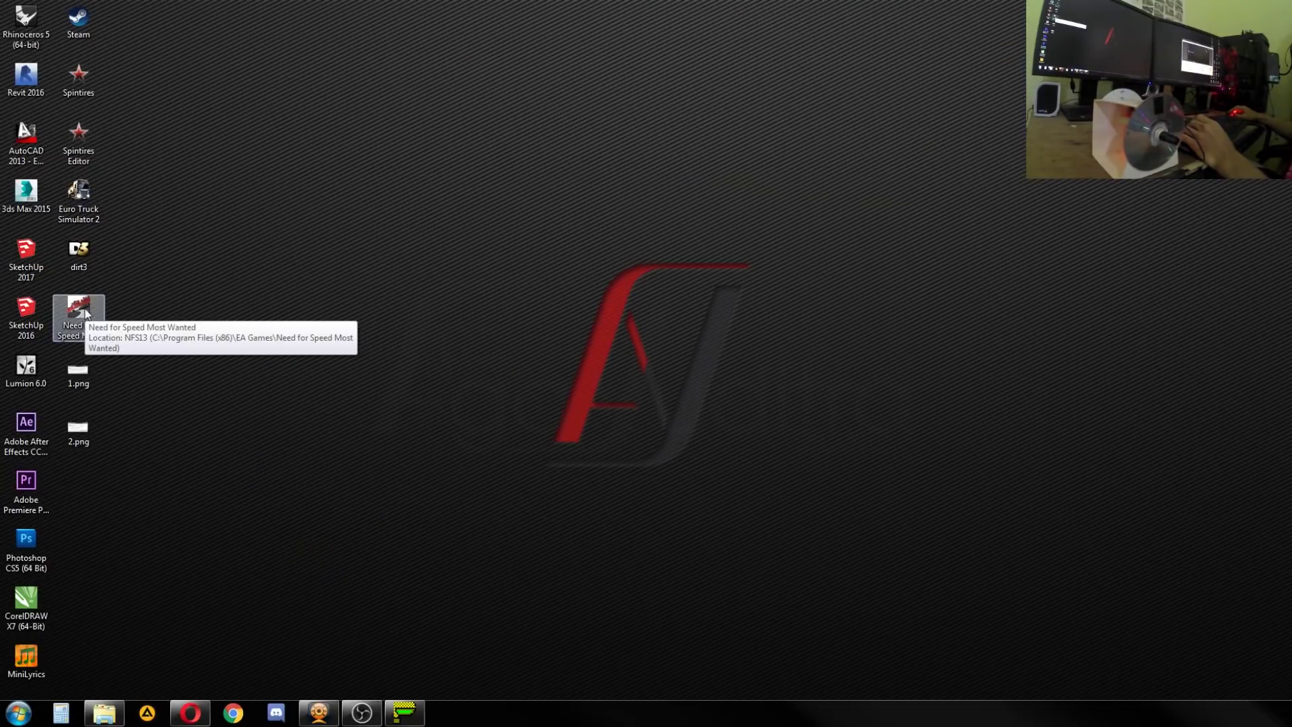
# Step: Launch Need for Speed Most Wanted and open Settings from the game's pause menu
pyautogui.click(86, 313)
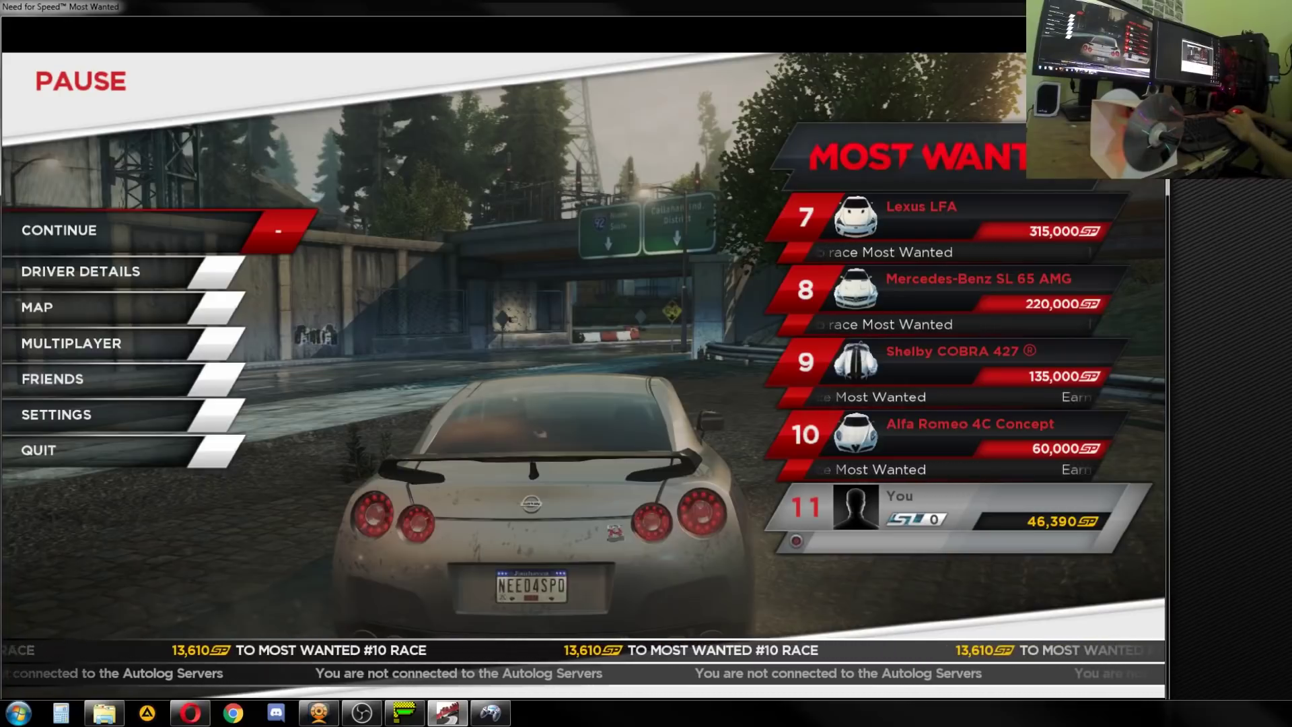
pyautogui.press('Down')
pyautogui.press('Down')
pyautogui.press('Down')
pyautogui.press('Down')
pyautogui.press('Down')
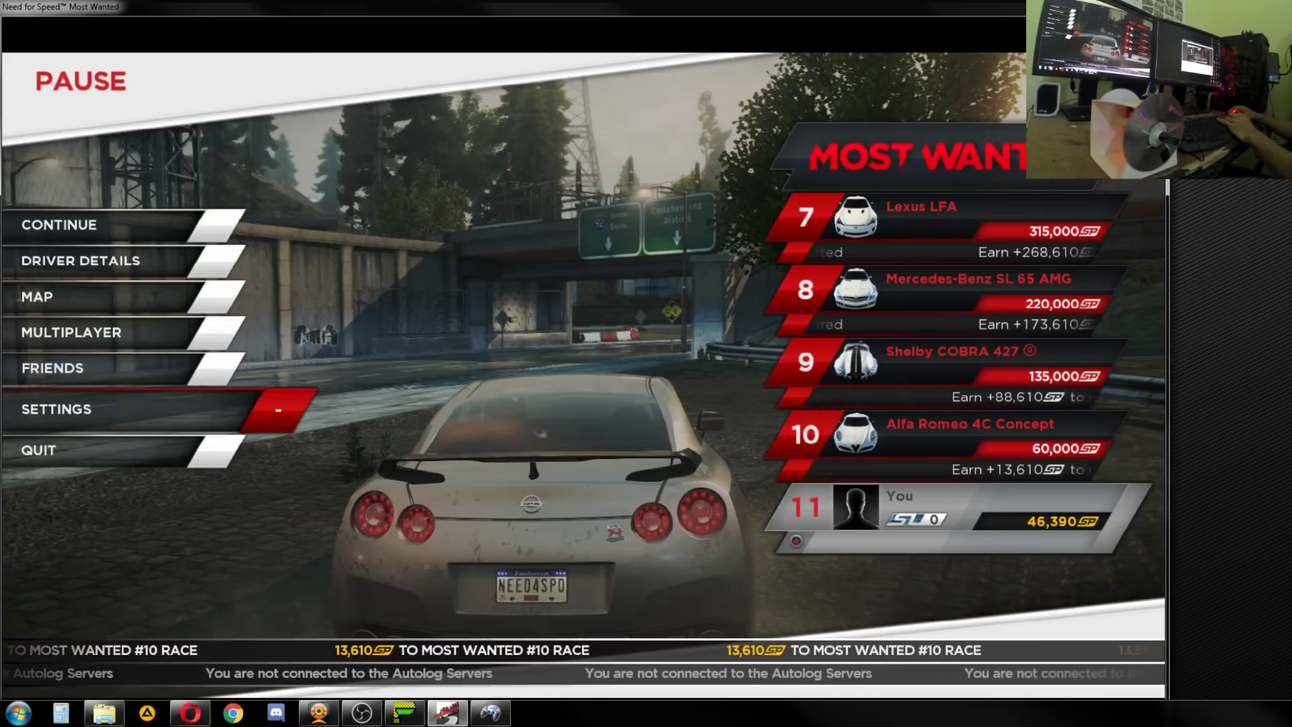
pyautogui.press('Return')
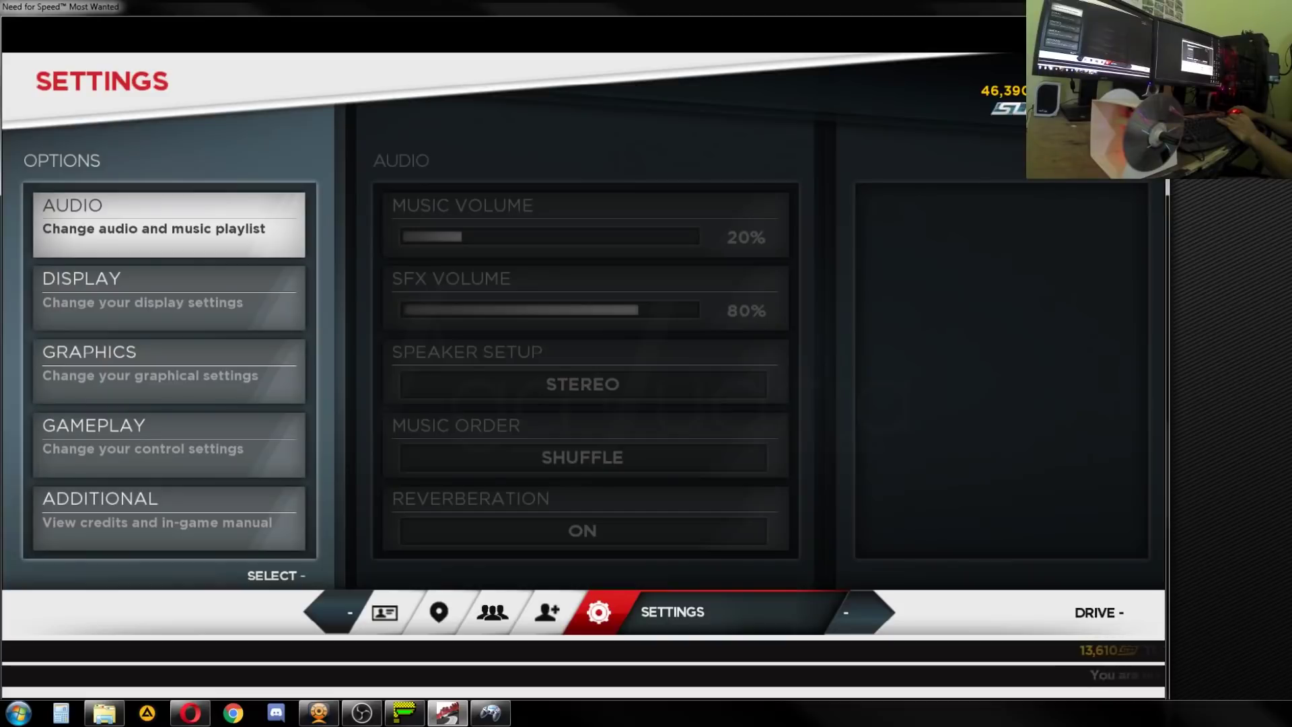
# Step: Open the Gameplay settings, review the PPJoy Virtual Joystick 1 controller entry and highlight Recalibrate Controllers
pyautogui.press('Down')
pyautogui.press('Down')
pyautogui.press('Down')
pyautogui.press('Return')
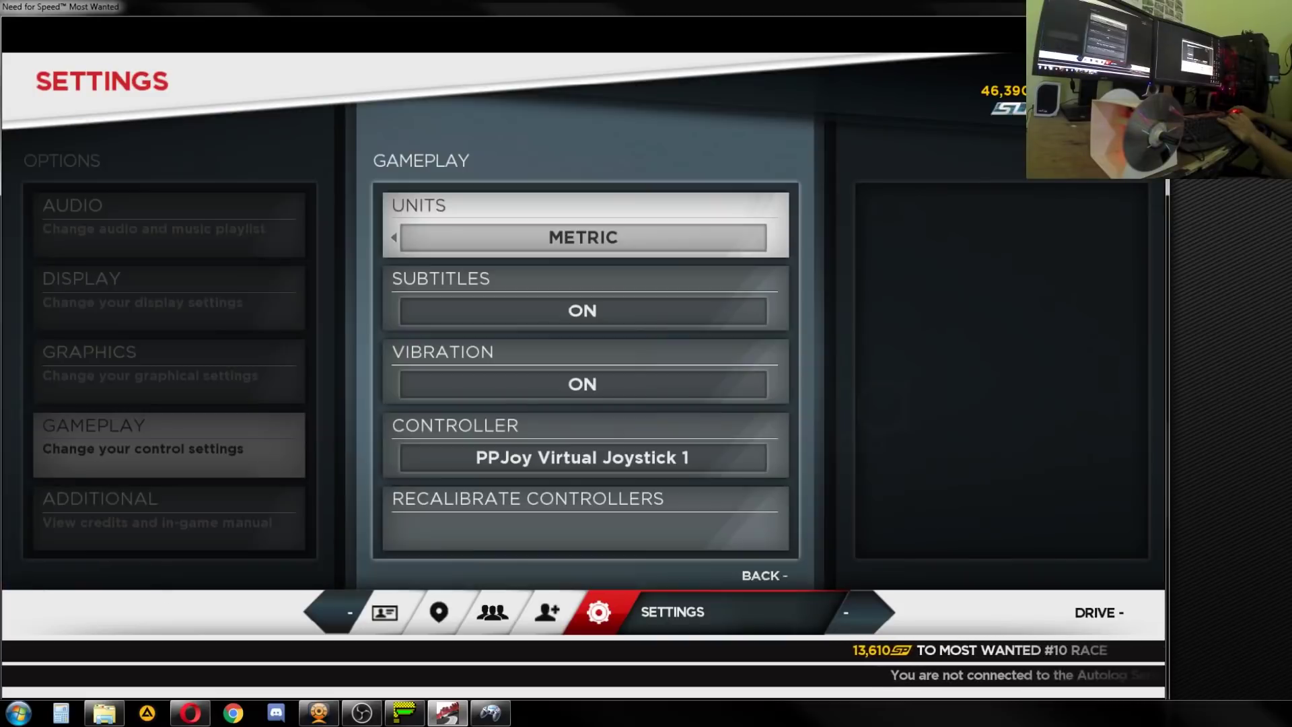
pyautogui.press('Down')
pyautogui.press('Down')
pyautogui.press('Down')
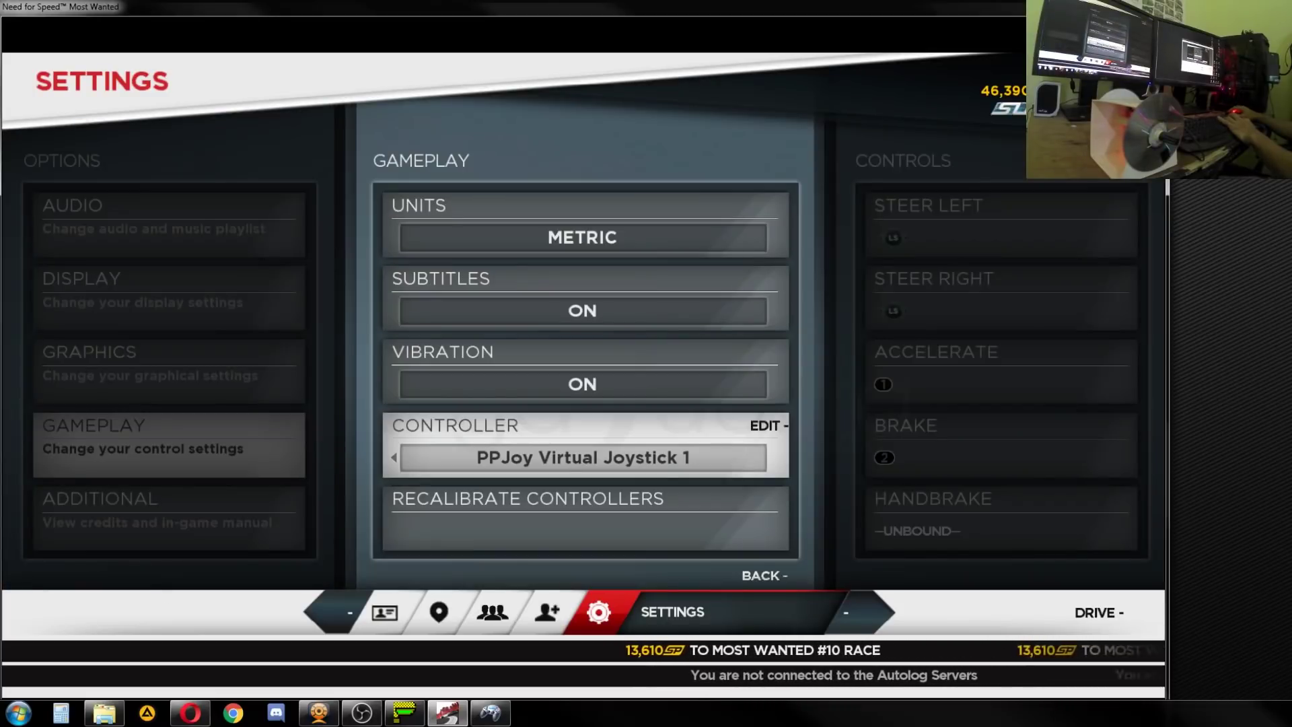
pyautogui.press('Down')
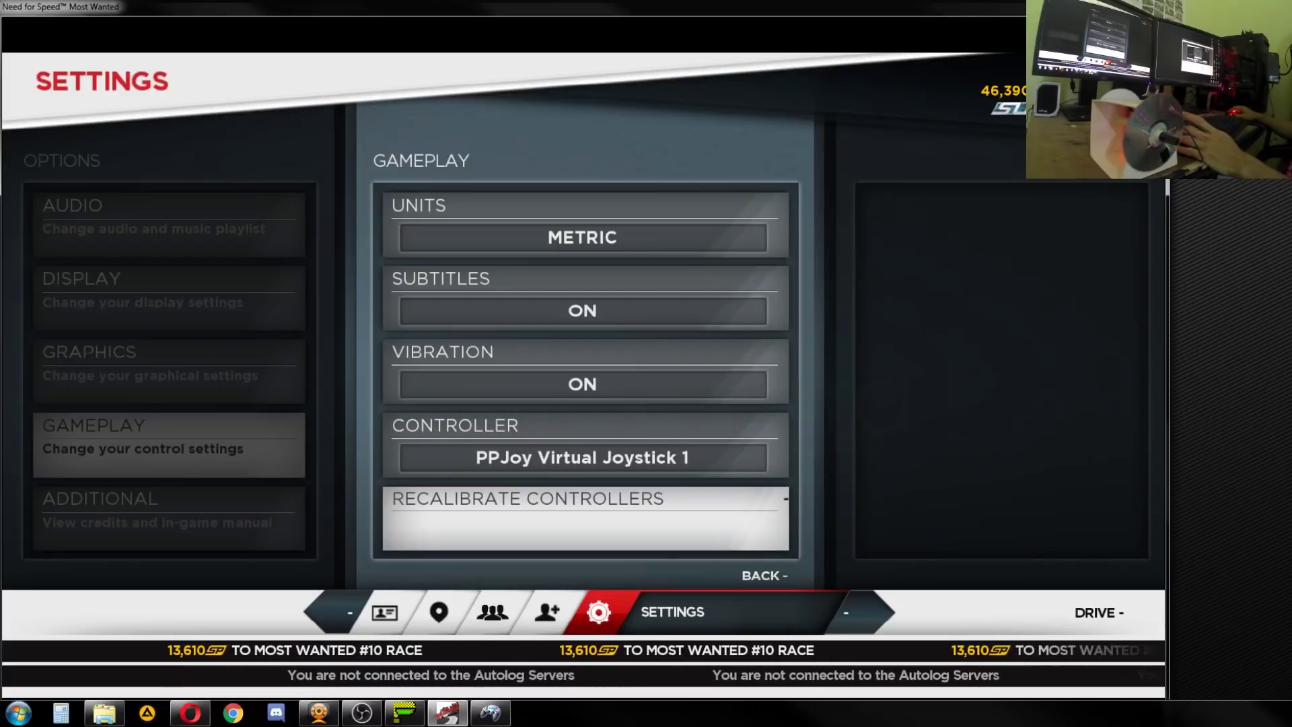
# Step: Center the wheel using the axis test in the PPJoy Virtual Joystick 1 properties, and recalibrate the controllers in the game
pyautogui.hotkey('alt', 'Tab')
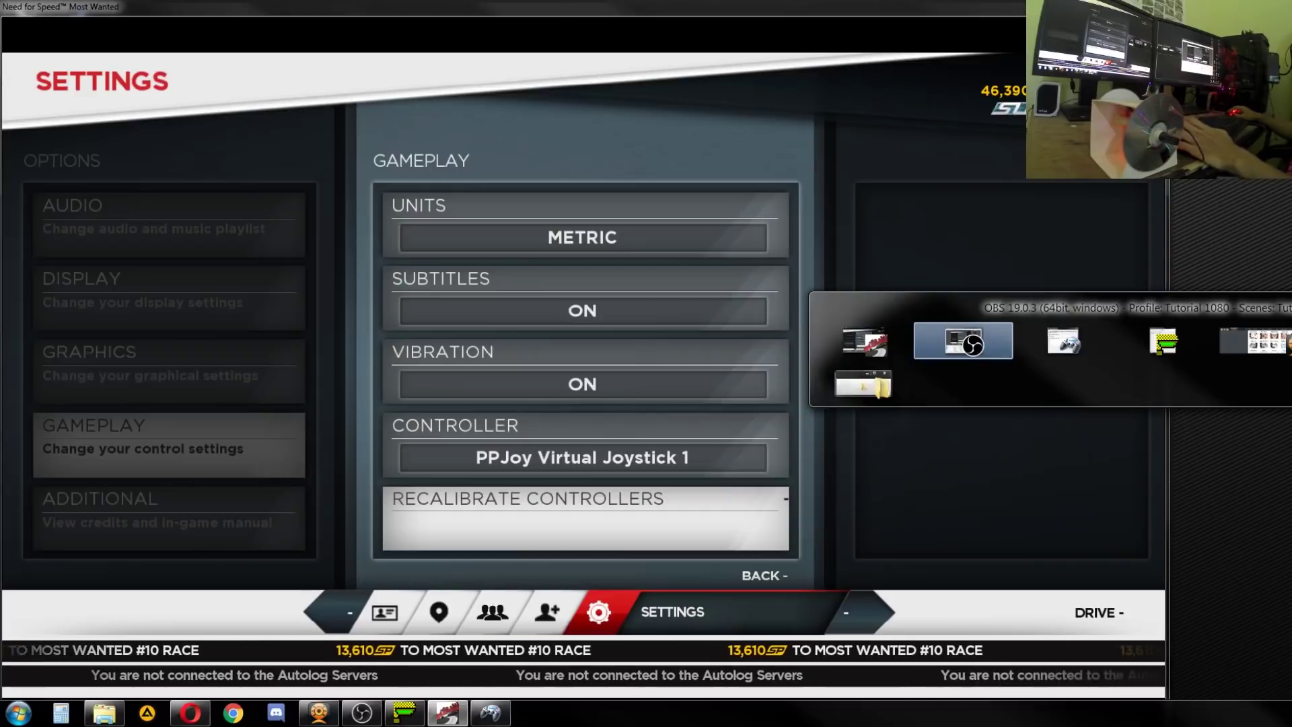
pyautogui.hotkey('alt', 'Tab')
pyautogui.hotkey('alt', 'Tab')
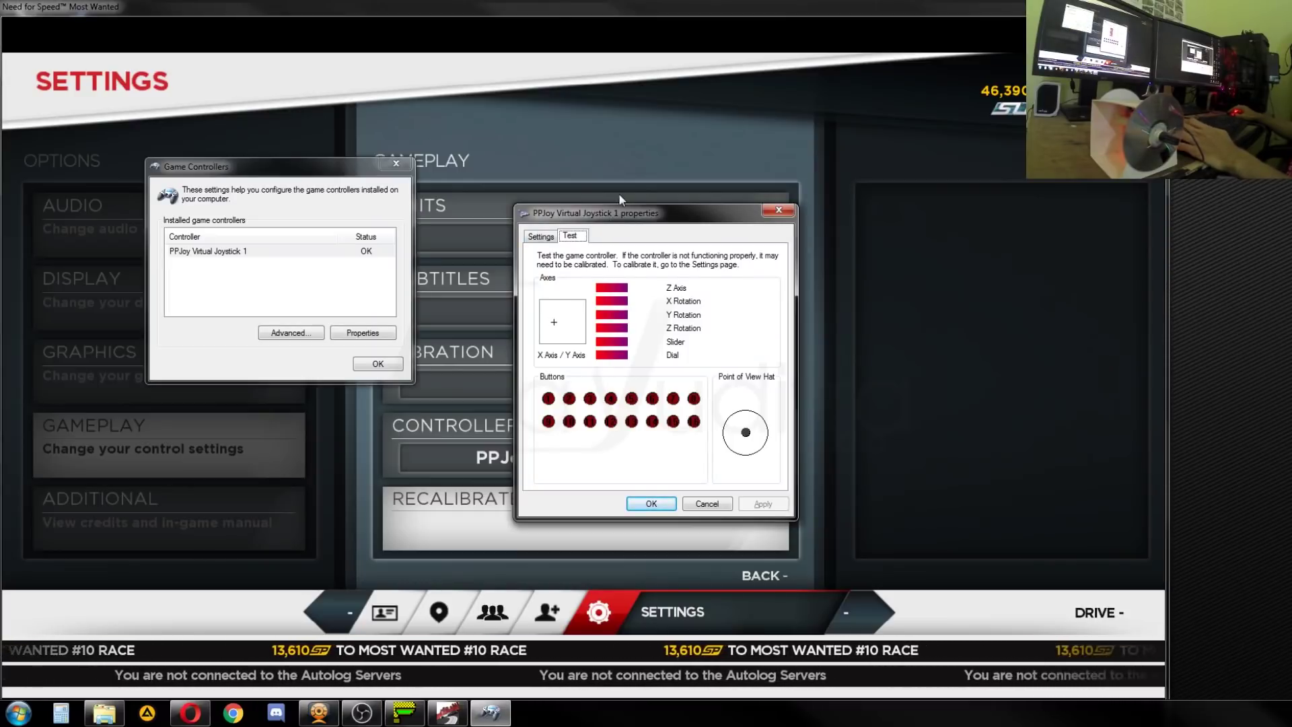
pyautogui.moveTo(624, 217); pyautogui.dragTo(555, 191)
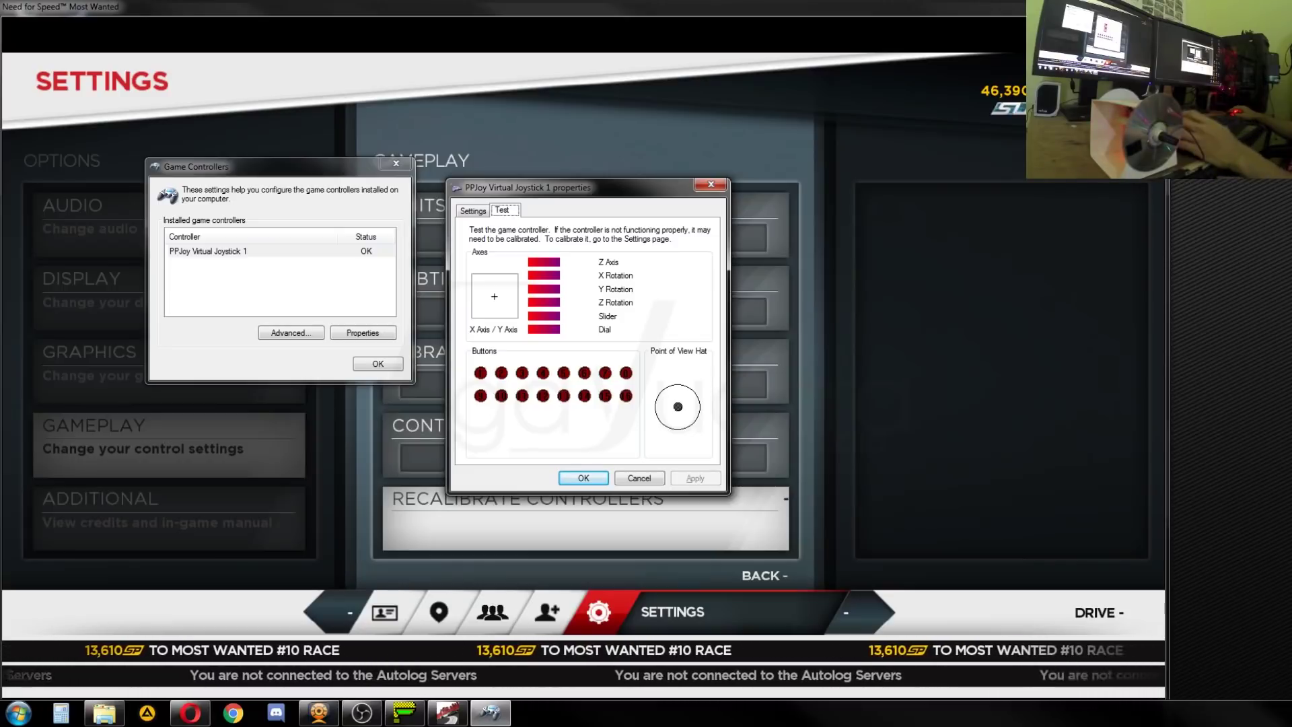
pyautogui.hotkey('alt', 'Tab')
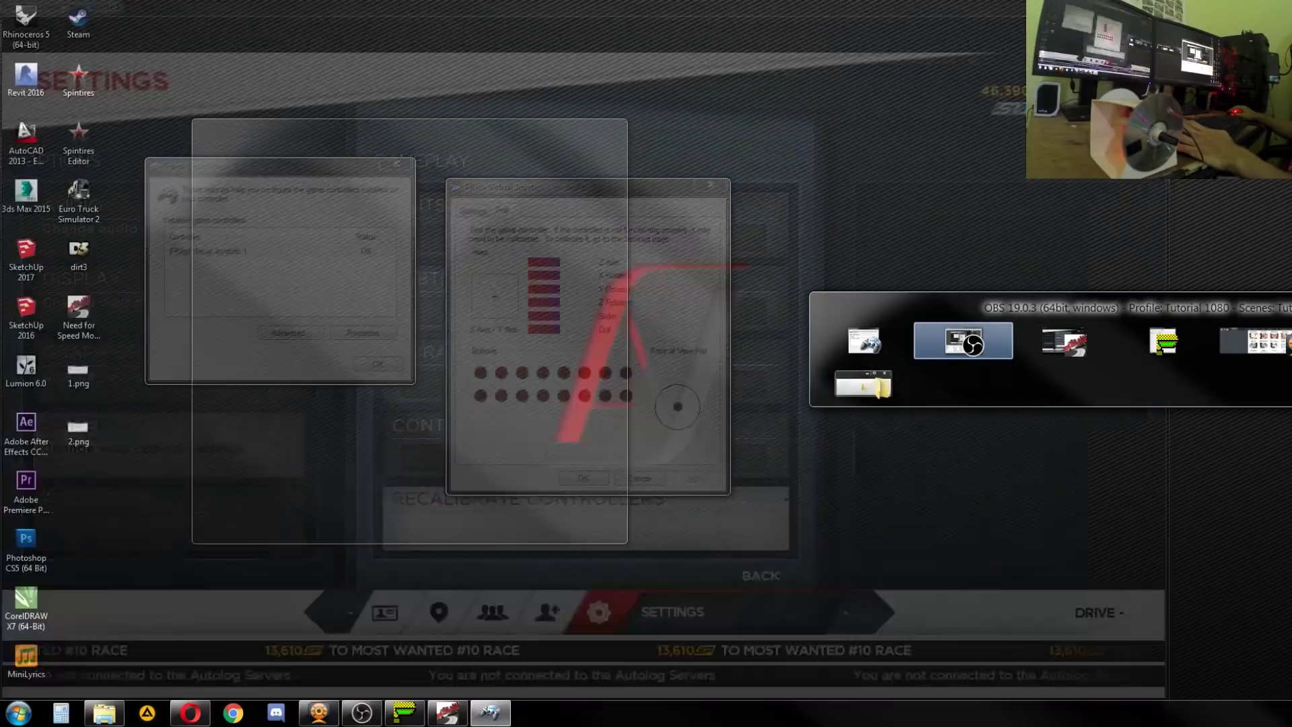
pyautogui.hotkey('alt', 'Tab')
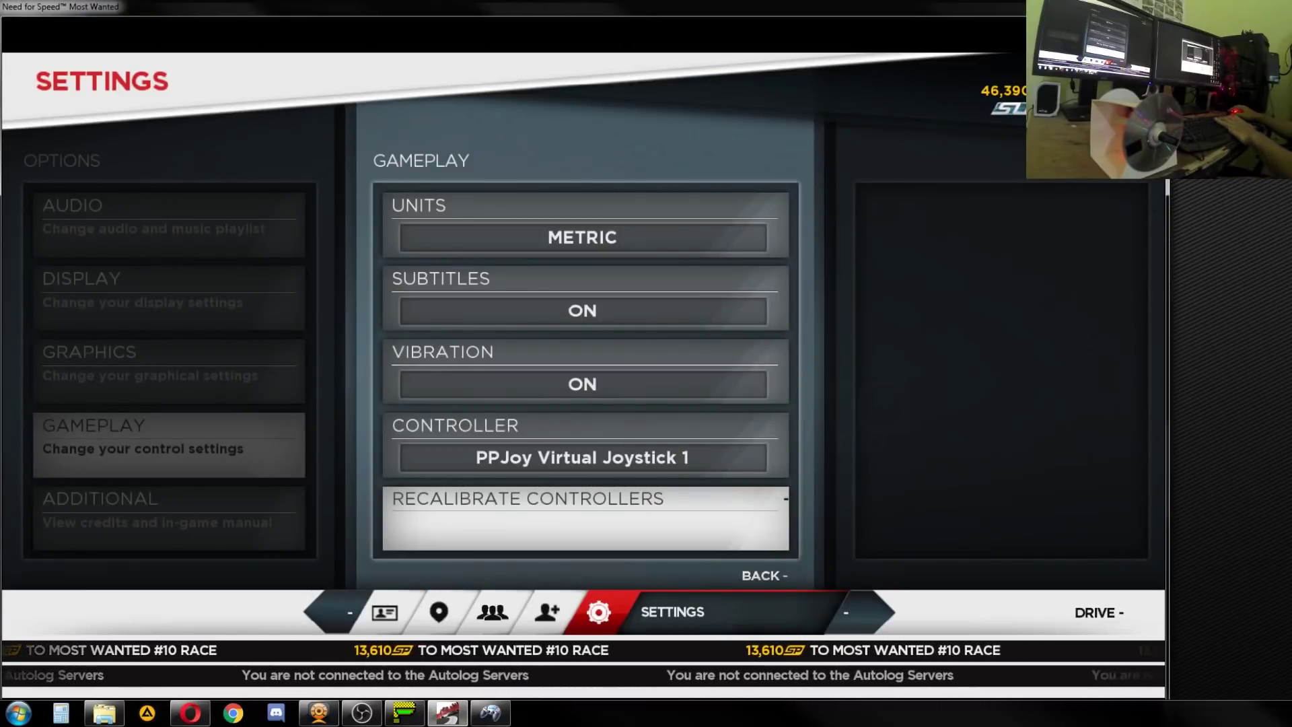
pyautogui.press('Return')
pyautogui.press('Return')
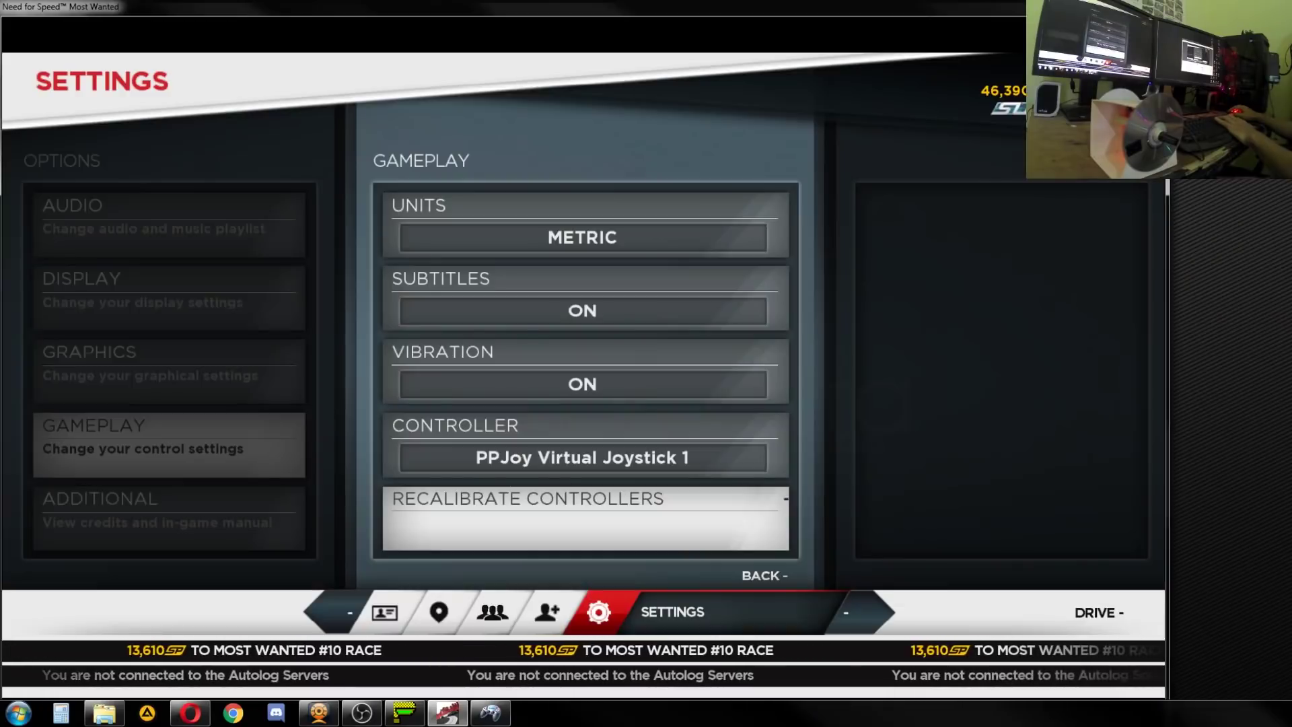
# Step: Edit the PPJoy Virtual Joystick 1 controls, assign Steer Left with the wheel and recenter the wheel using the joystick properties test
pyautogui.press('Up')
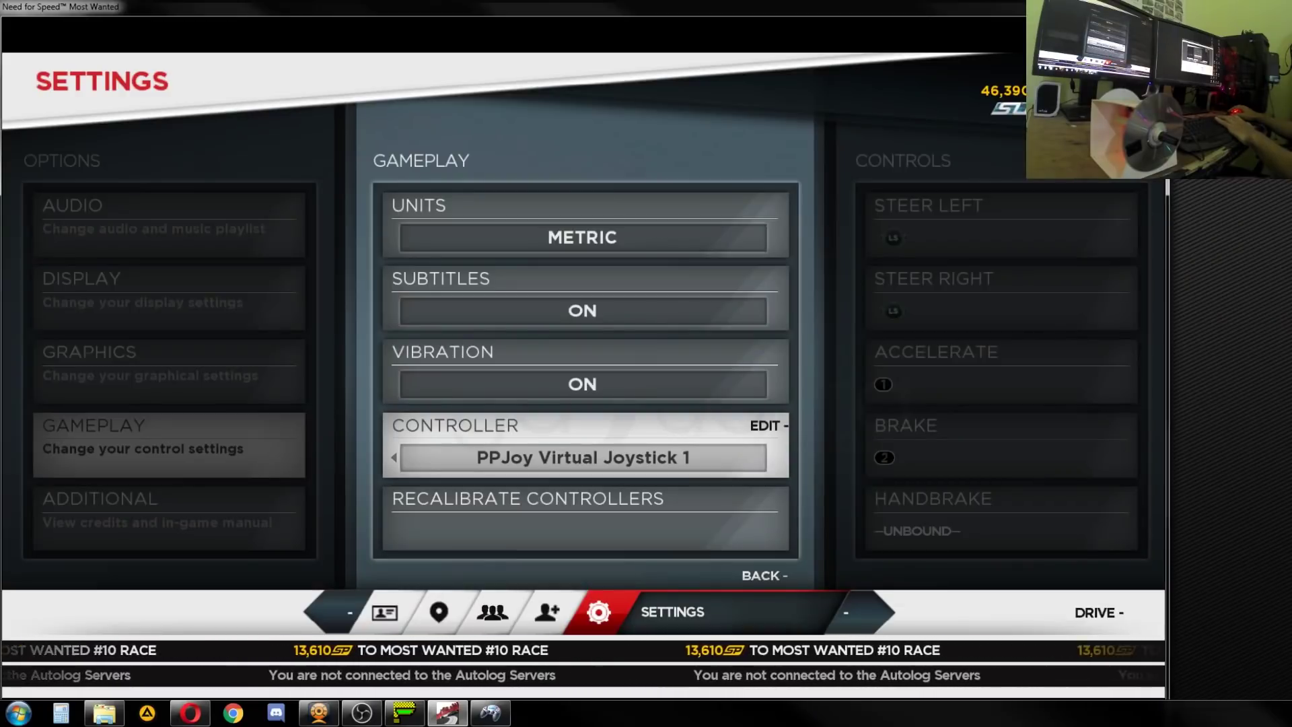
pyautogui.press('space')
pyautogui.press('Return')
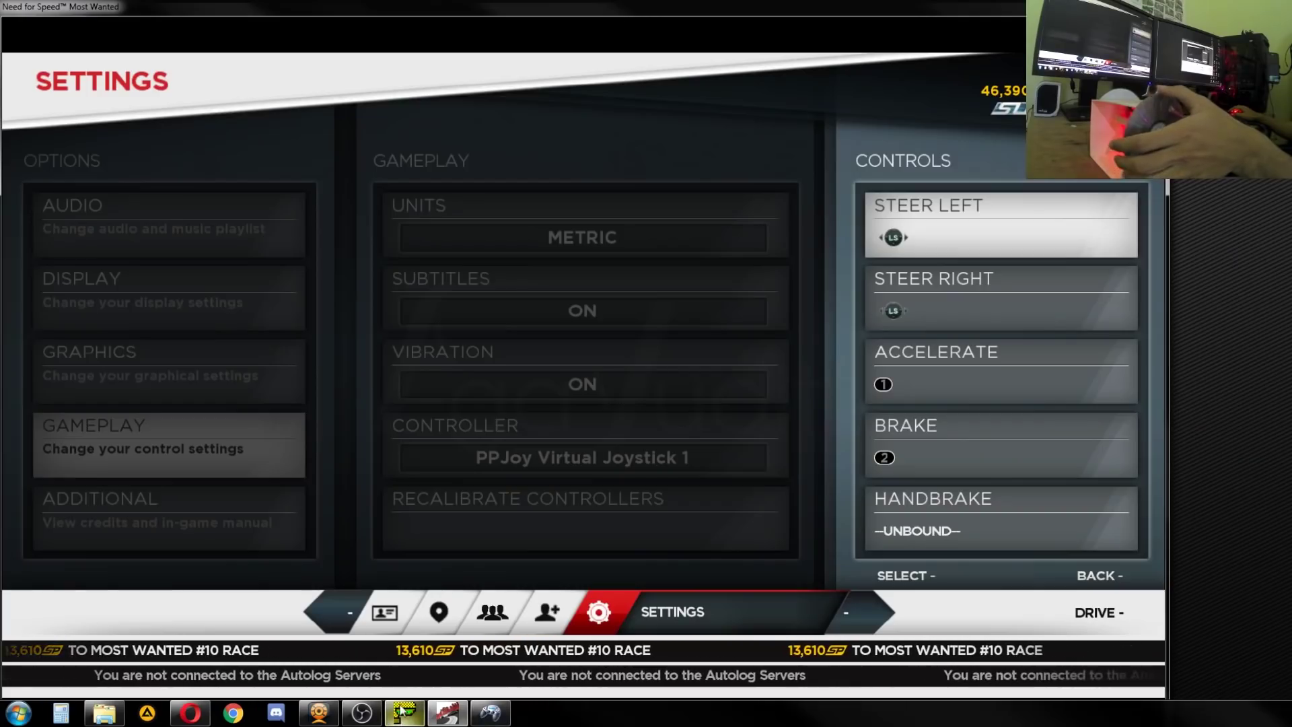
pyautogui.hotkey('alt', 'Tab')
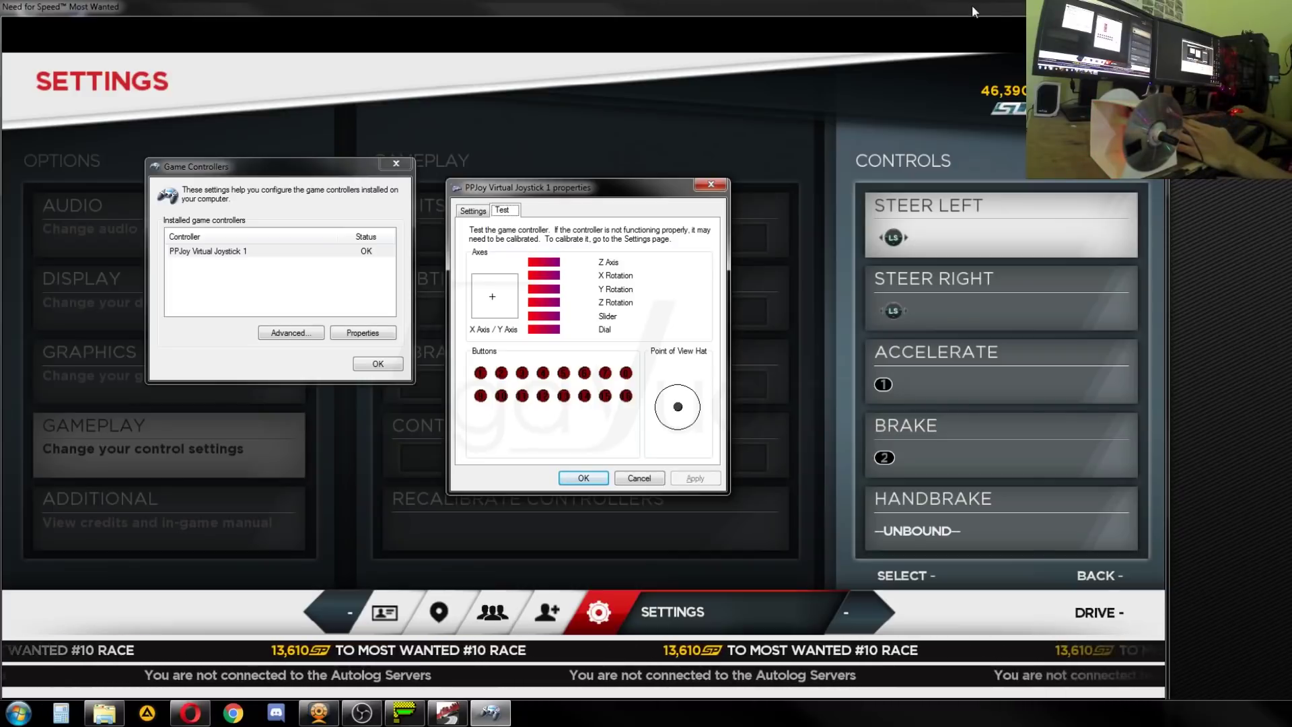
pyautogui.hotkey('alt', 'Tab')
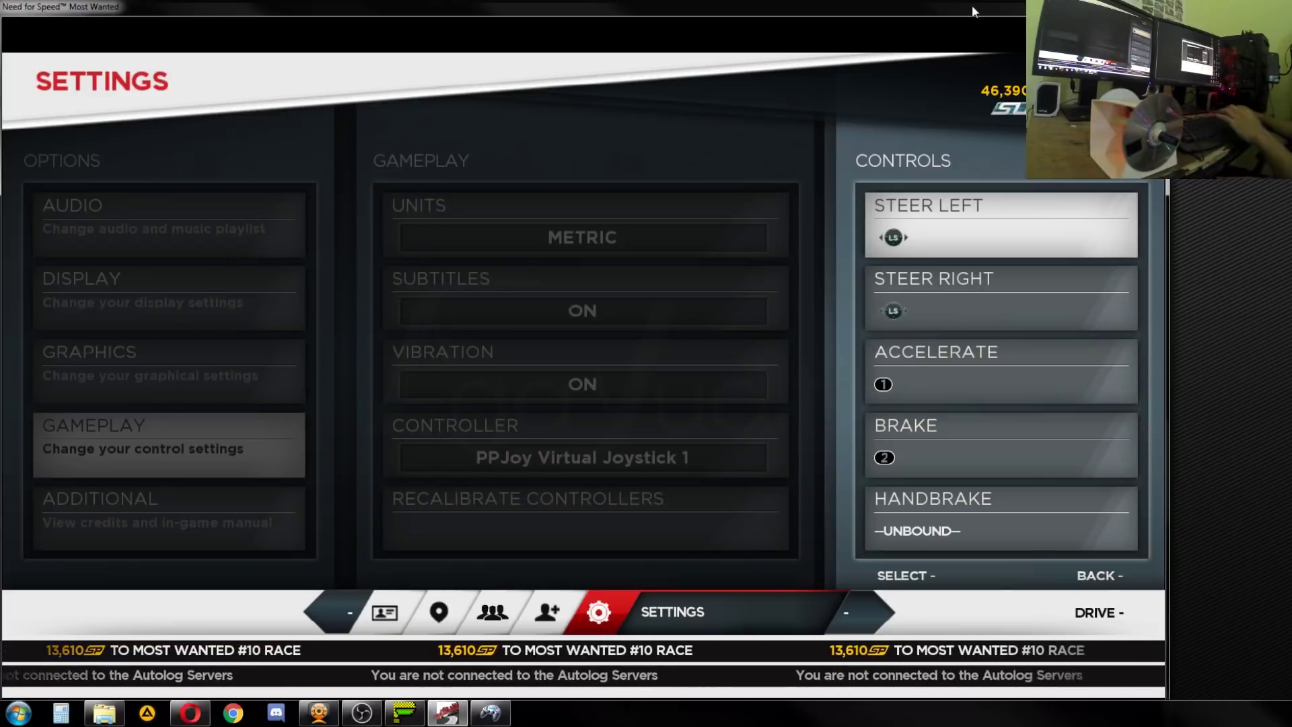
# Step: Assign Steer Right with the wheel and recenter it using the joystick properties test before returning to the game
pyautogui.press('Down')
pyautogui.press('Return')
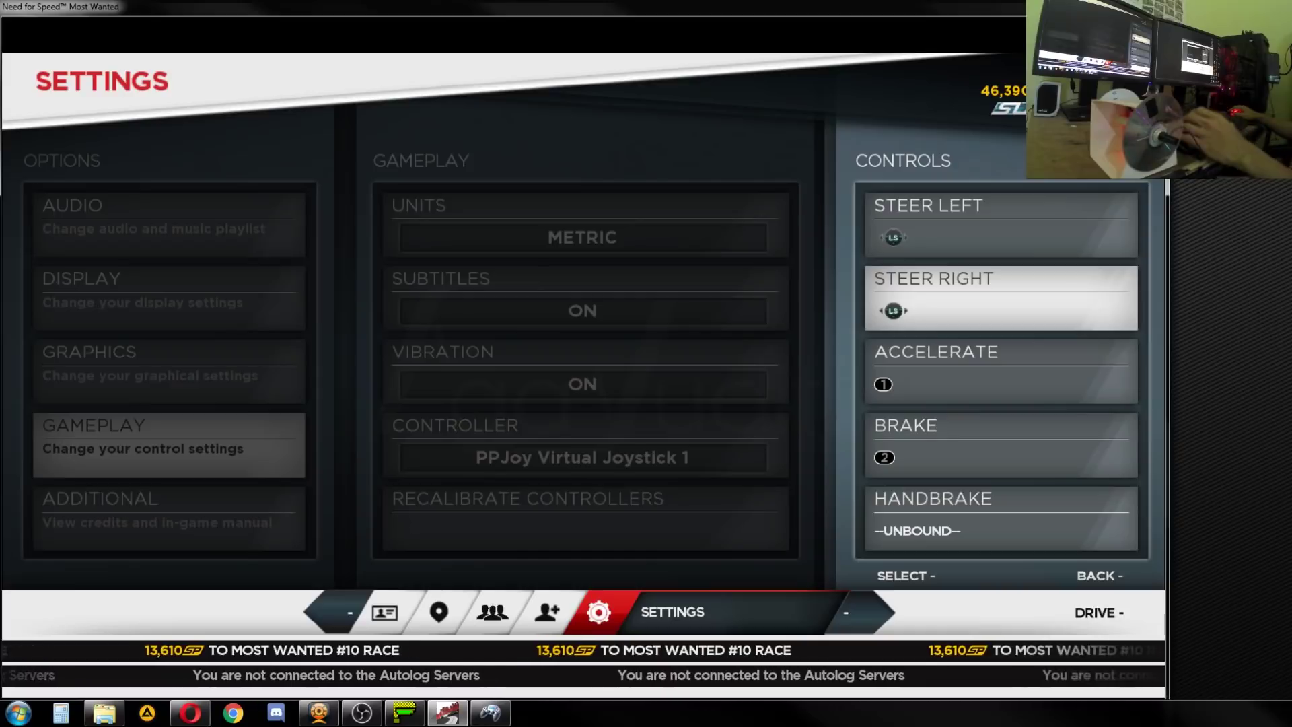
pyautogui.hotkey('alt', 'Tab')
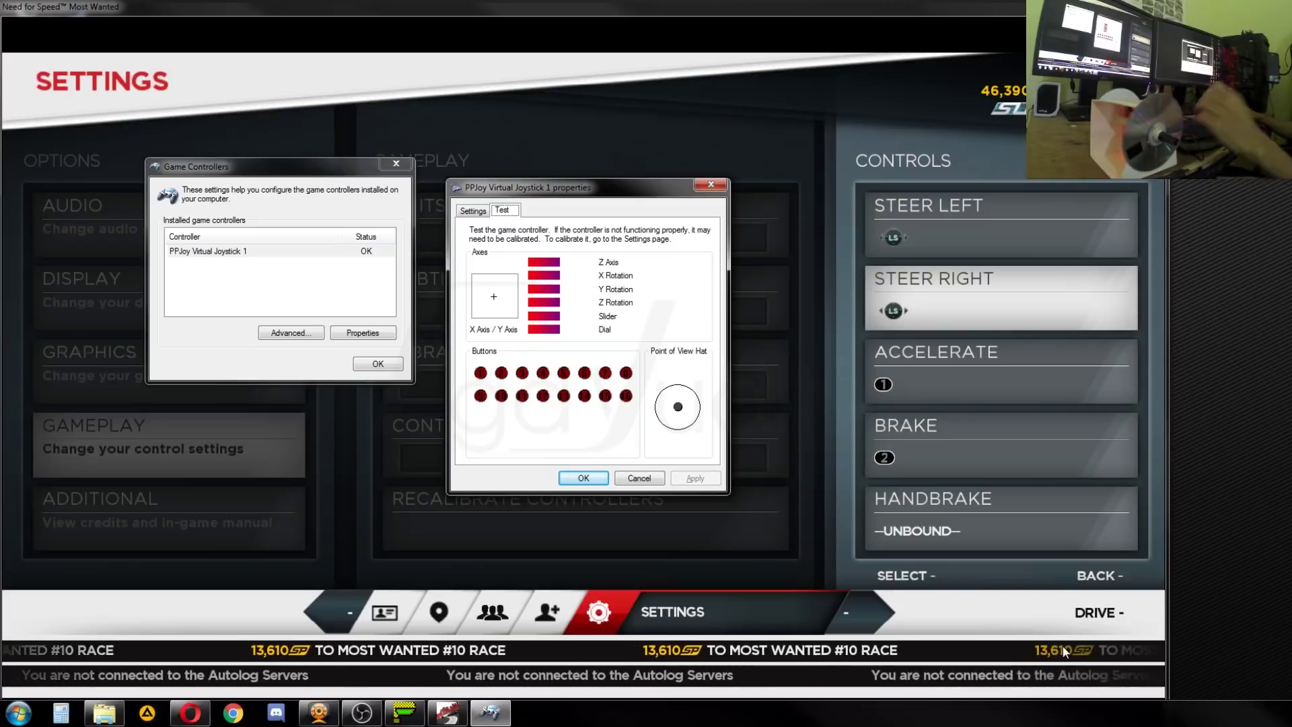
pyautogui.hotkey('alt', 'Tab')
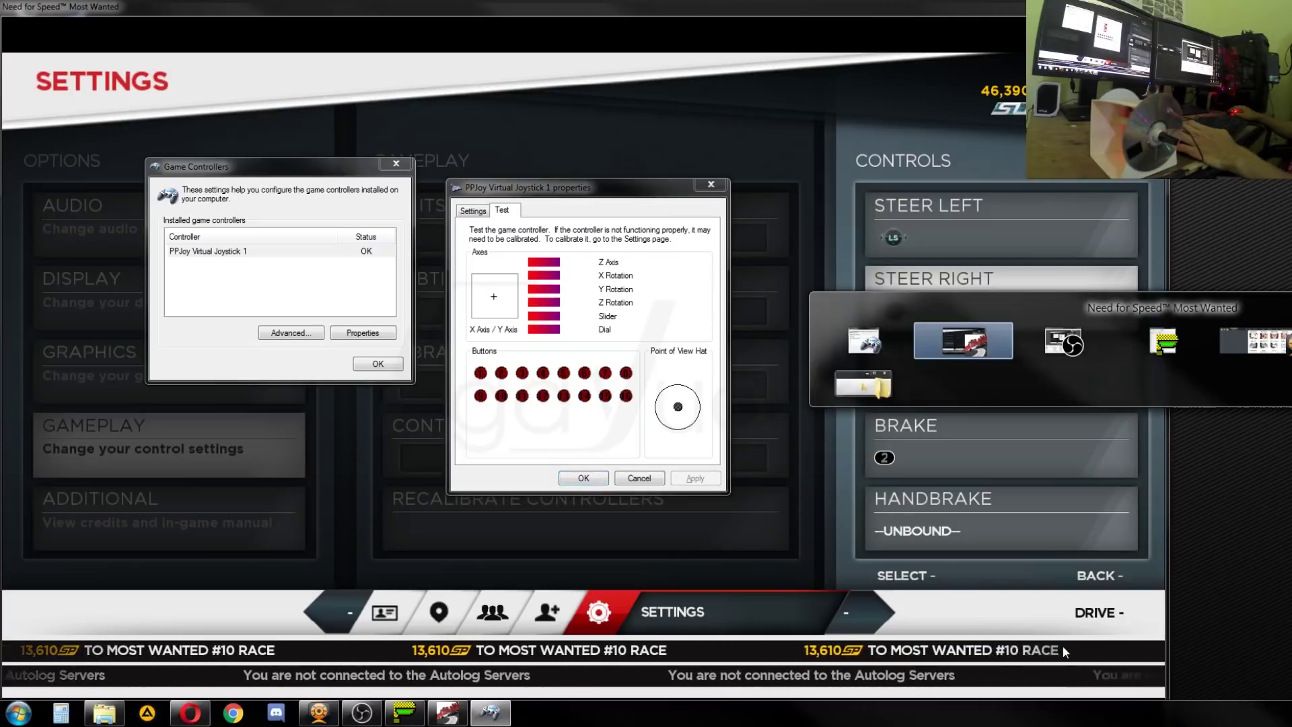
# Step: Check the Accelerate and Brake control assignments, leaving each assignment prompt without rebinding it
pyautogui.press('Down')
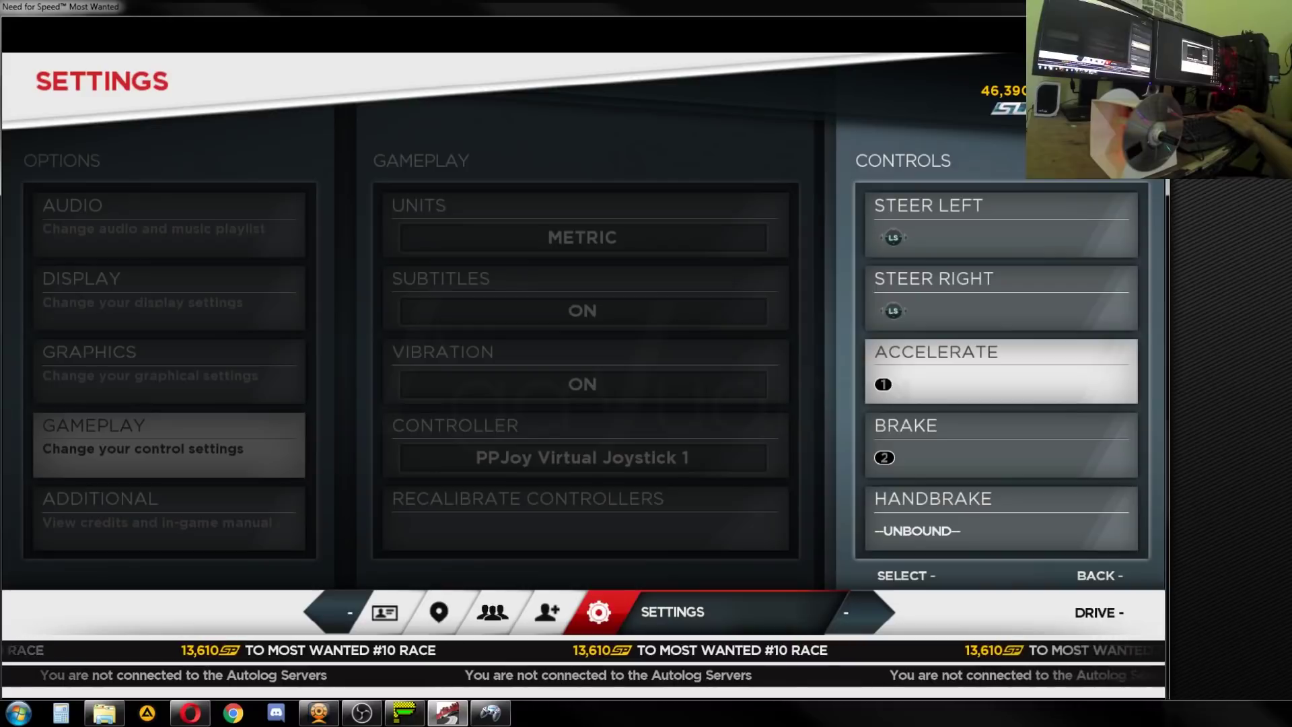
pyautogui.press('Return')
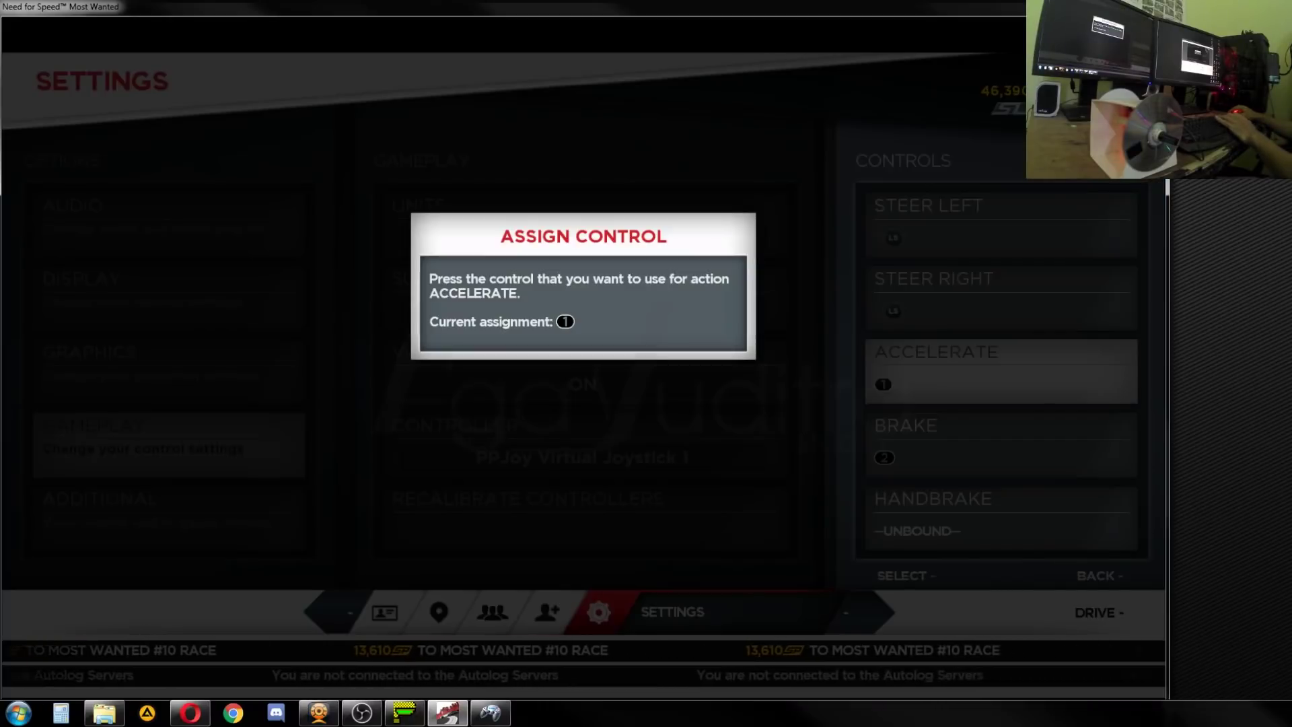
pyautogui.press('Escape')
pyautogui.press('Down')
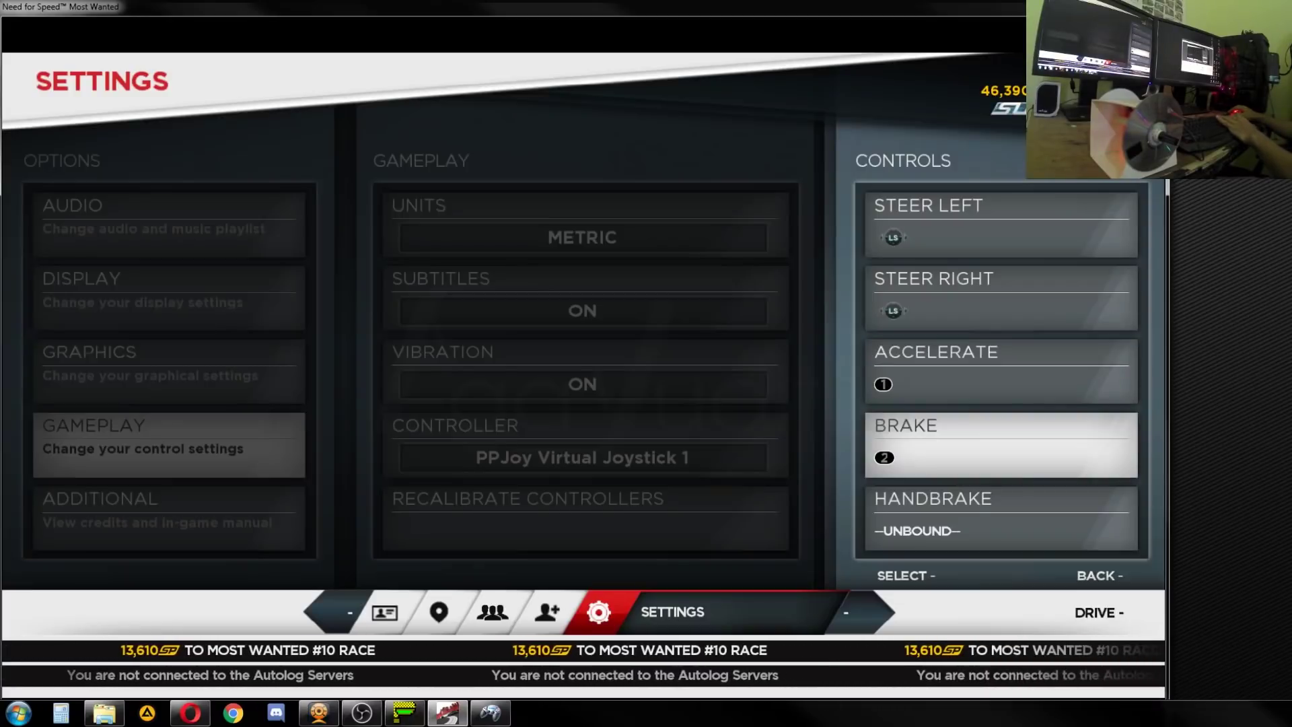
pyautogui.press('Return')
pyautogui.press('Escape')
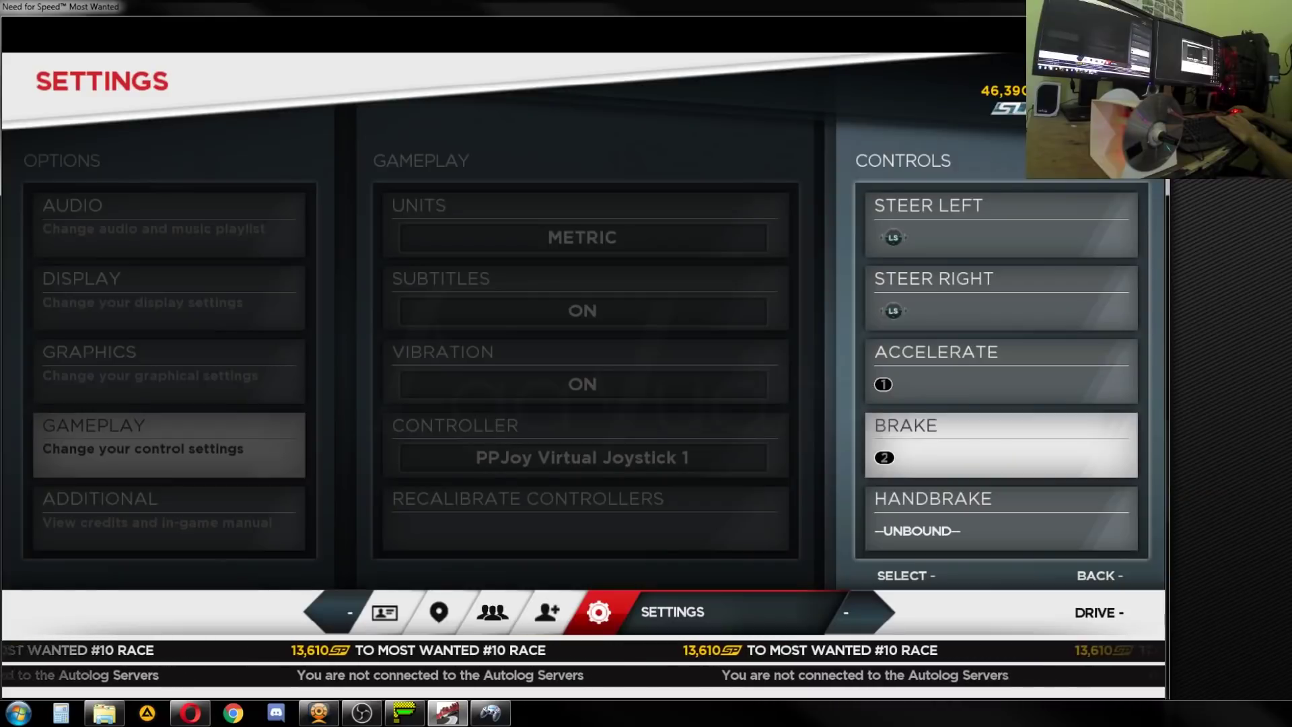